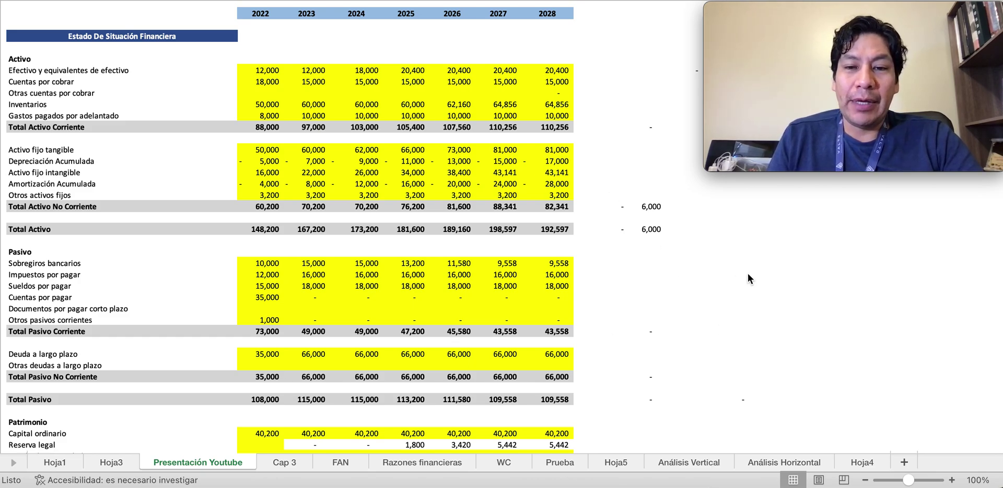
# Step: Examine the 2022–2028 balance sheet figures down to the 2028 sales growth assumption in the income statement
pyautogui.scroll(-3, 748, 278)
pyautogui.hscroll(2, 747, 278)
pyautogui.scroll(2, 748, 278)
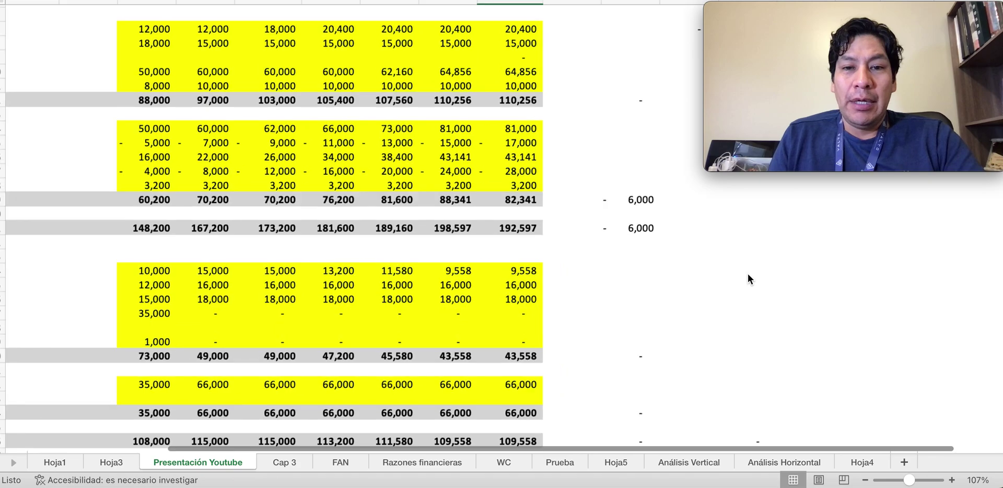
pyautogui.scroll(2, 748, 274)
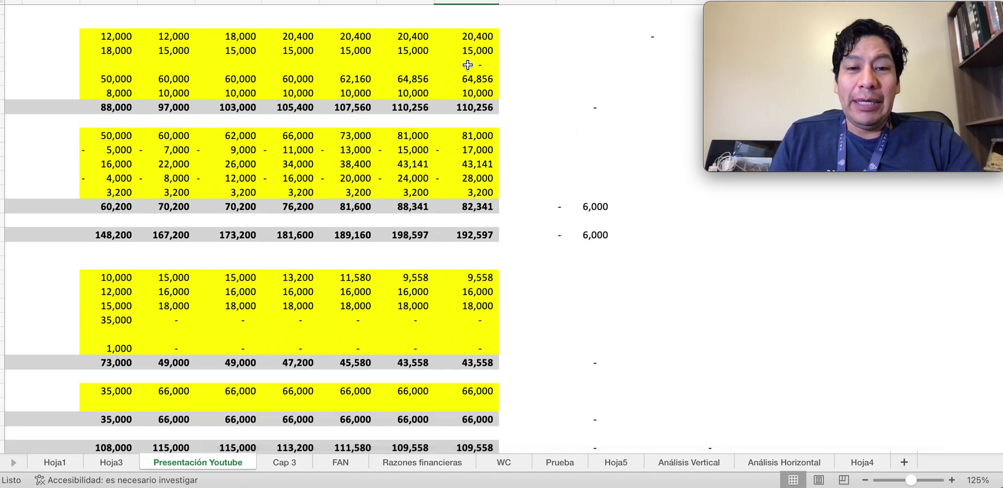
pyautogui.scroll(3, 501, 52)
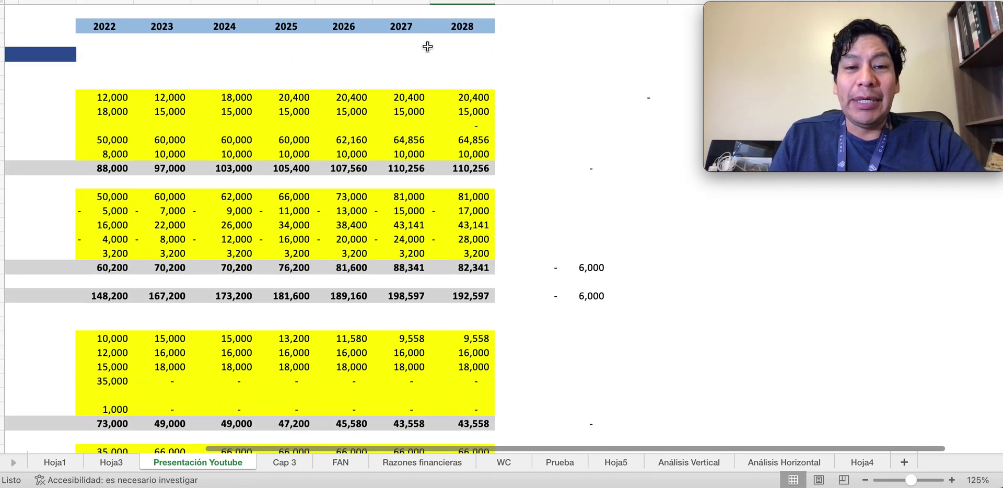
pyautogui.scroll(-1, 427, 46)
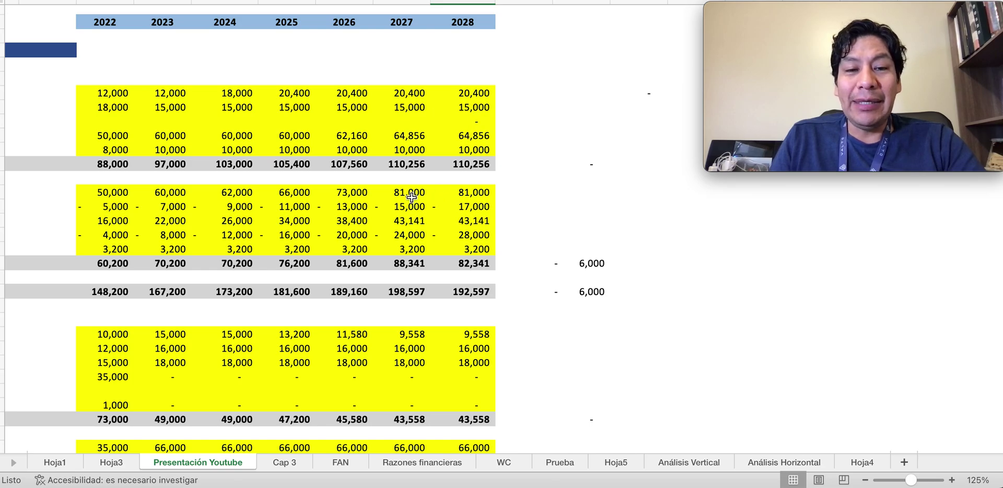
pyautogui.scroll(-5, 423, 313)
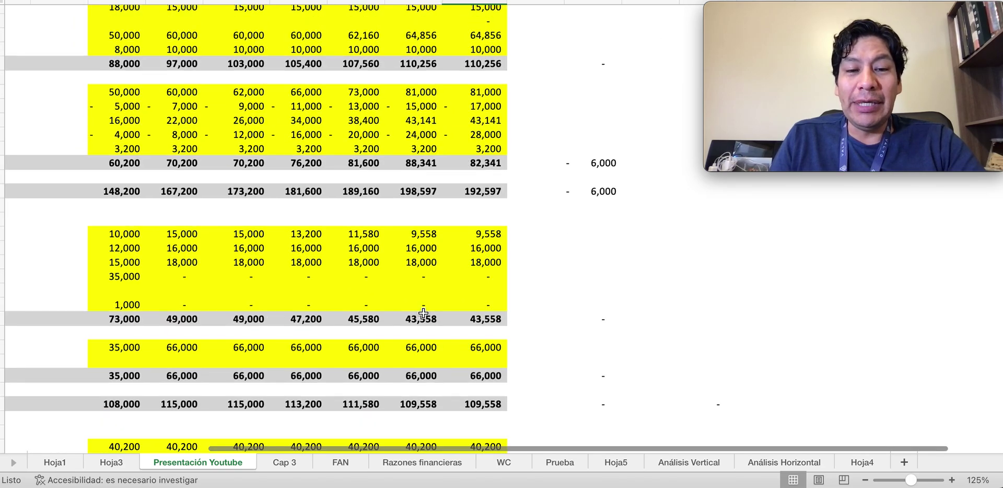
pyautogui.scroll(-15, 447, 328)
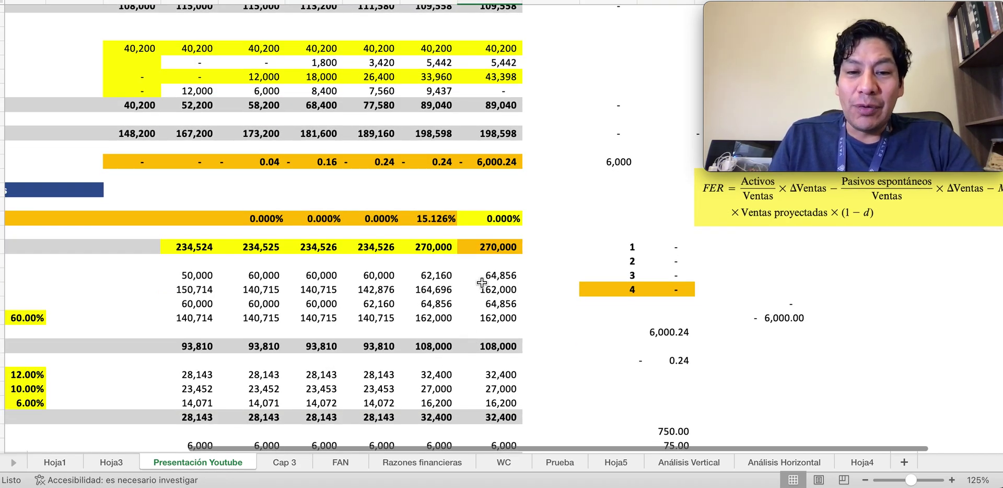
pyautogui.click(500, 219)
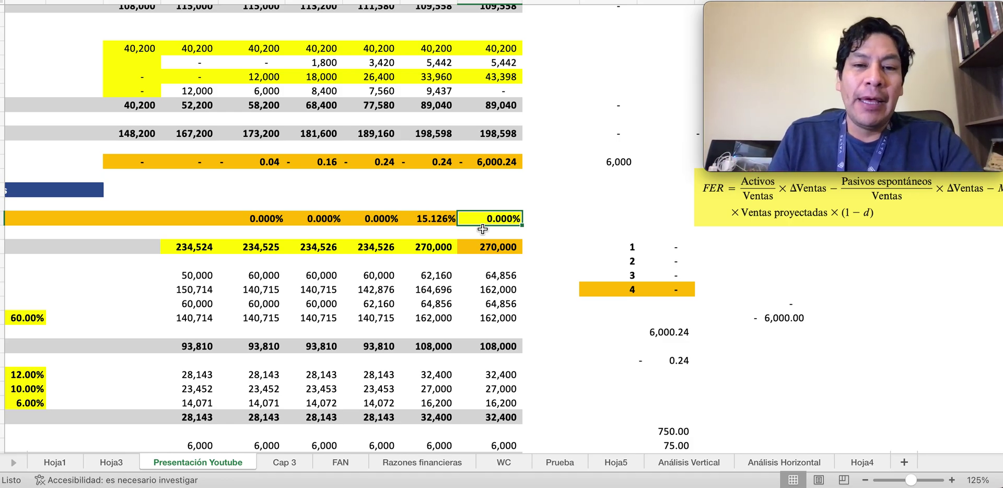
# Step: Review the balance sheet, income statement, profit reinvestment ratios and the indirect and direct cash flow statements in order
pyautogui.scroll(10, 497, 214)
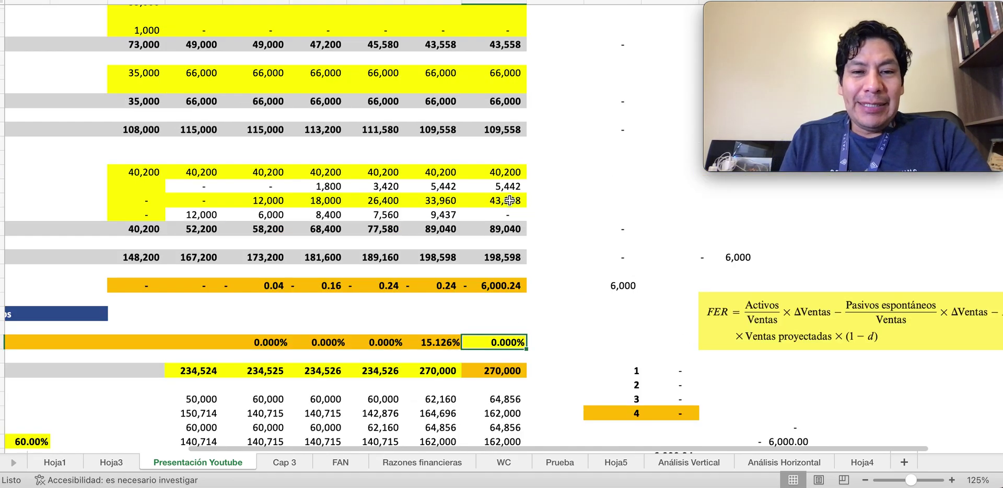
pyautogui.scroll(3, 510, 200)
pyautogui.hscroll(-5, 507, 203)
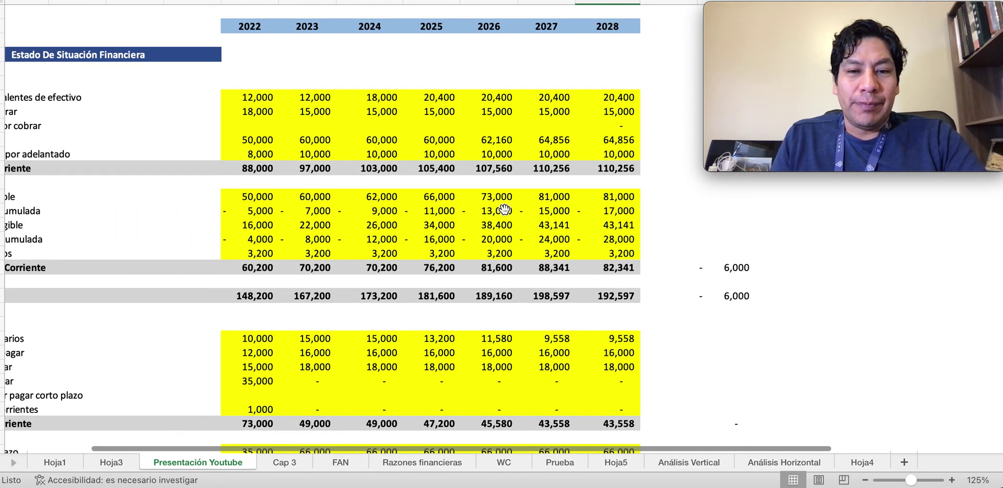
pyautogui.scroll(-5, 504, 209)
pyautogui.scroll(3, 504, 209)
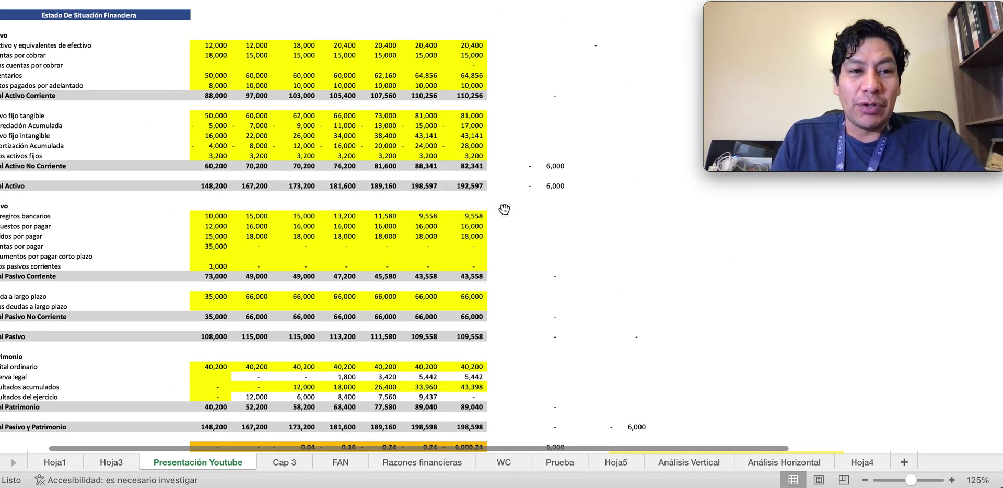
pyautogui.scroll(-10, 504, 209)
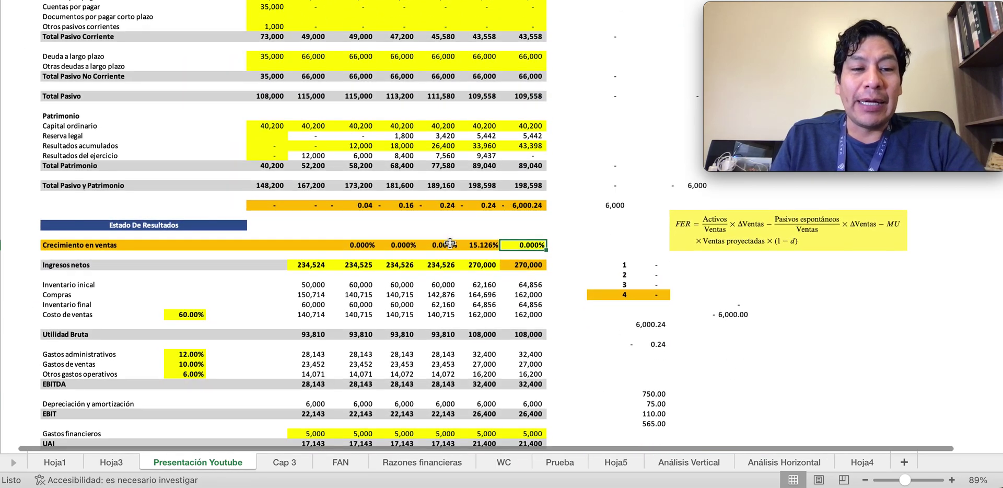
pyautogui.scroll(-8, 395, 292)
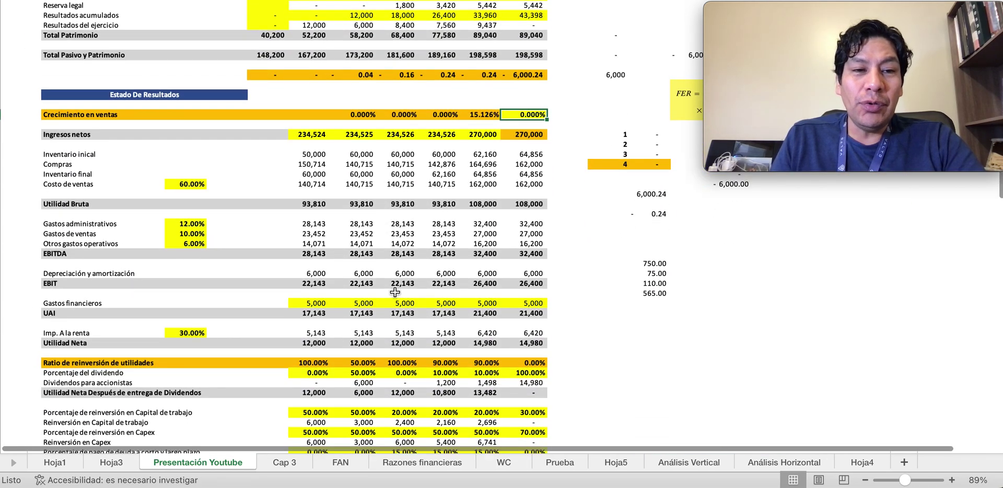
pyautogui.scroll(-4, 395, 292)
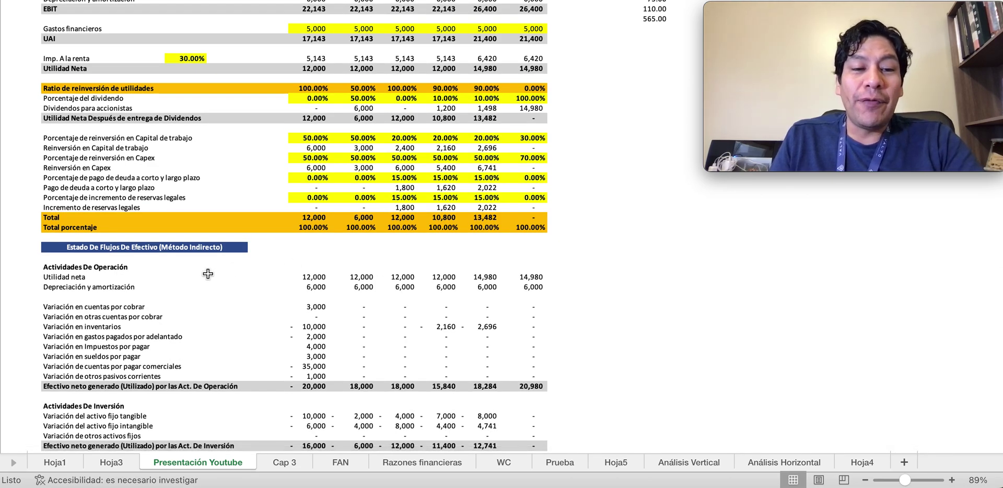
pyautogui.scroll(-15, 217, 273)
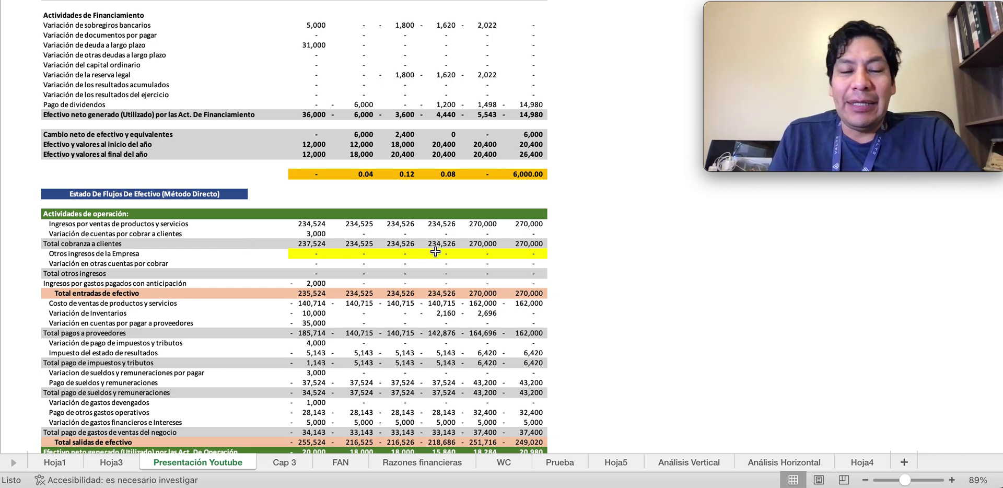
# Step: Go back over the indirect cash flow statement and examine the balance sheet's assets, liabilities and equity through 2028
pyautogui.scroll(8, 623, 229)
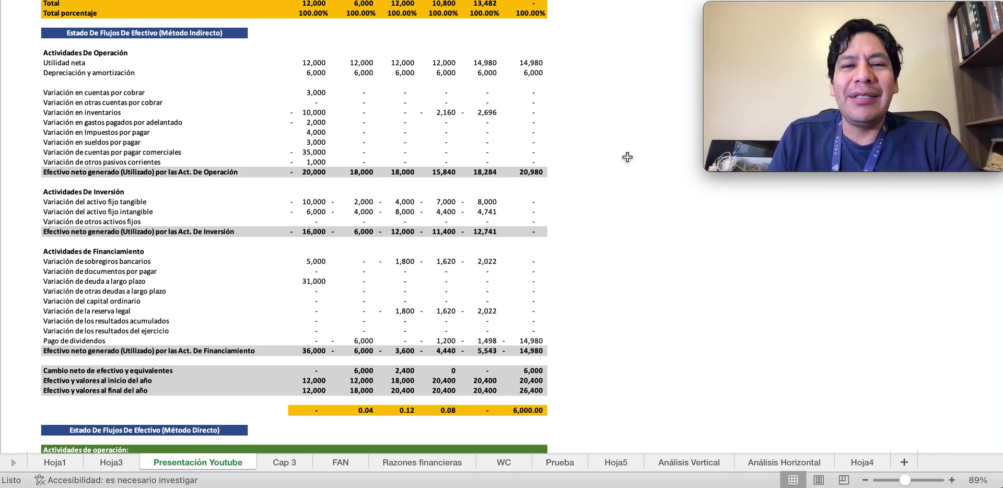
pyautogui.scroll(15, 610, 113)
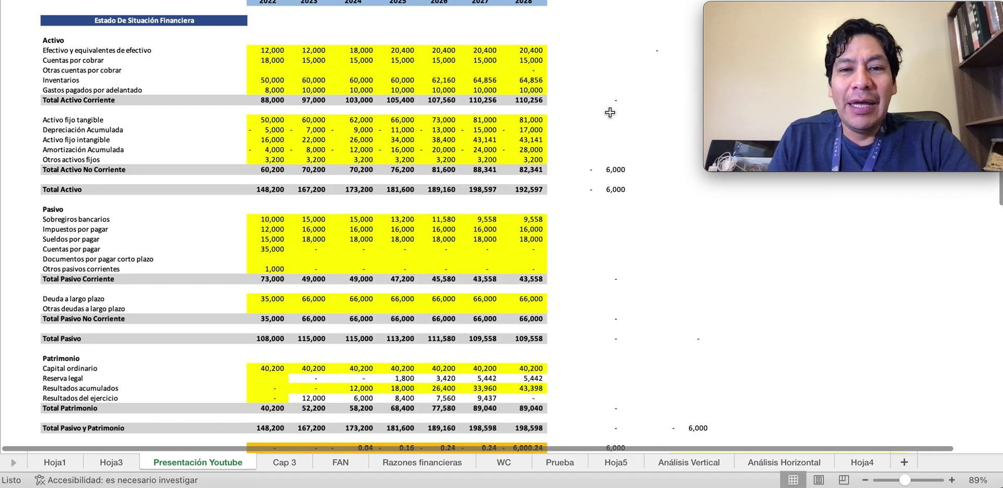
pyautogui.scroll(5, 609, 113)
pyautogui.hscroll(1, 610, 114)
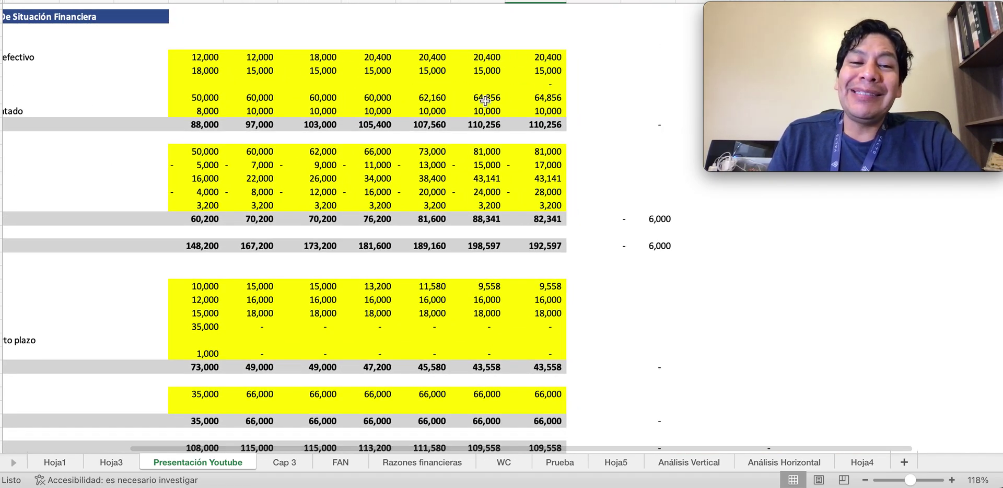
pyautogui.hscroll(-3, 485, 100)
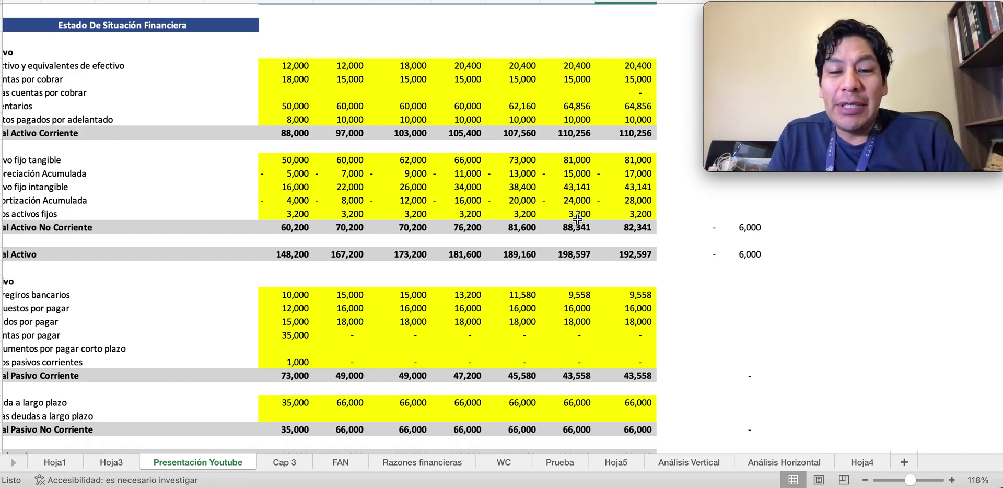
pyautogui.scroll(-4, 580, 255)
pyautogui.hscroll(2, 580, 255)
pyautogui.scroll(-3, 581, 255)
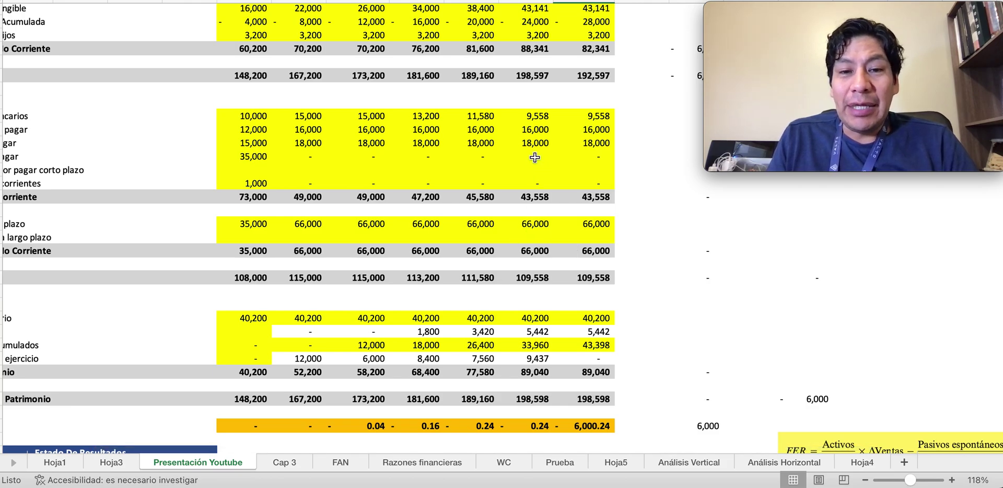
pyautogui.hscroll(-3, 532, 149)
pyautogui.scroll(1, 533, 149)
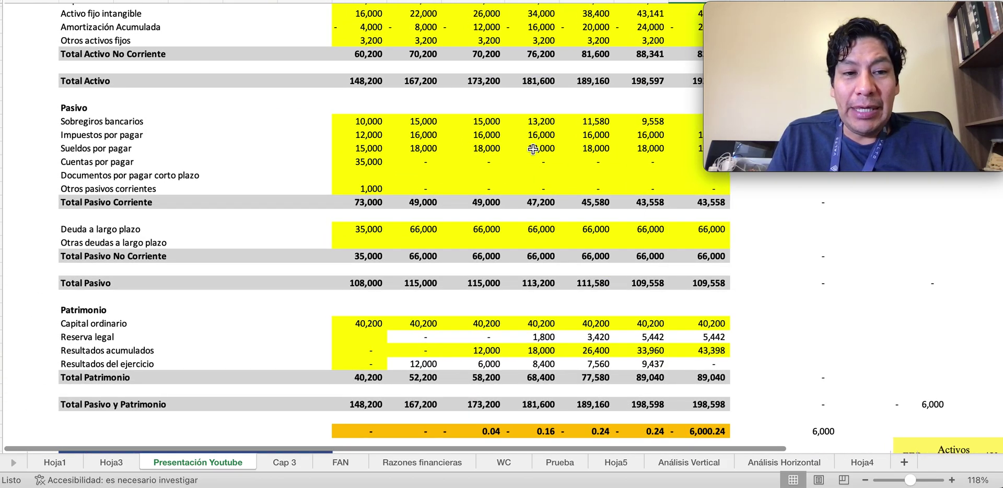
pyautogui.hscroll(2, 533, 149)
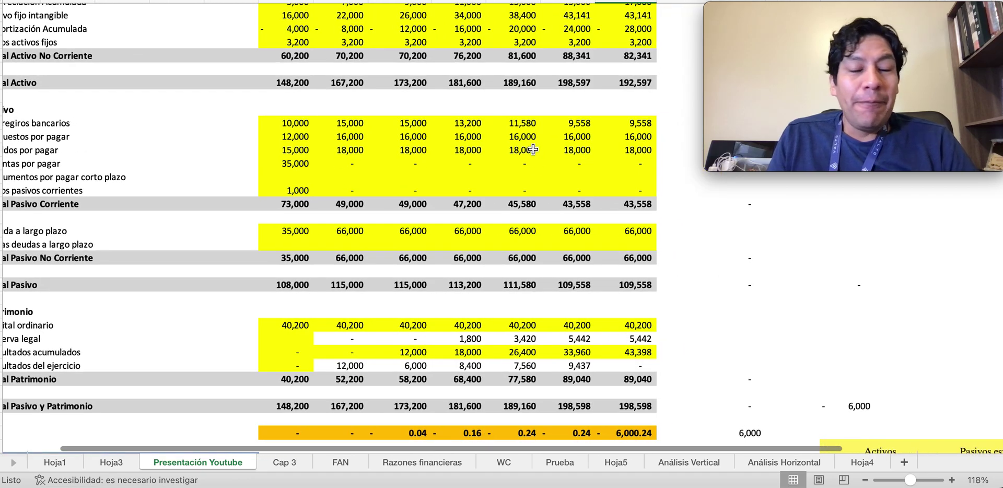
# Step: Set the 2028 sales growth (Crecimiento en ventas) to 15% in the income statement
pyautogui.scroll(-5, 582, 234)
pyautogui.scroll(-1, 581, 234)
pyautogui.hscroll(1, 581, 234)
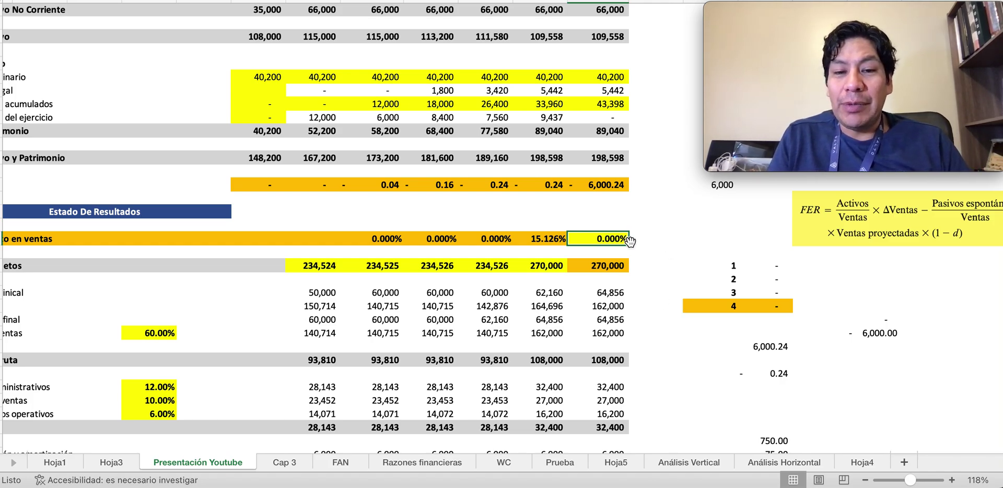
pyautogui.click(547, 267)
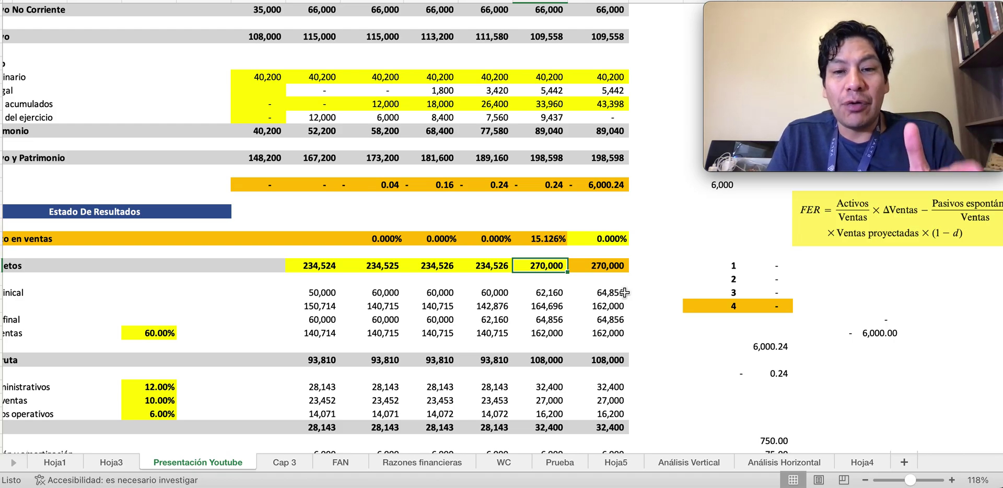
pyautogui.click(663, 242)
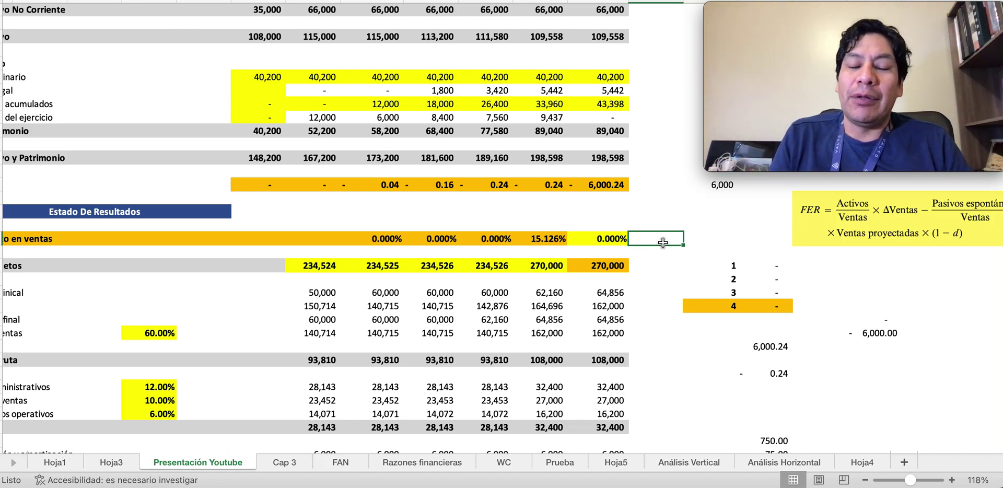
pyautogui.click(605, 238)
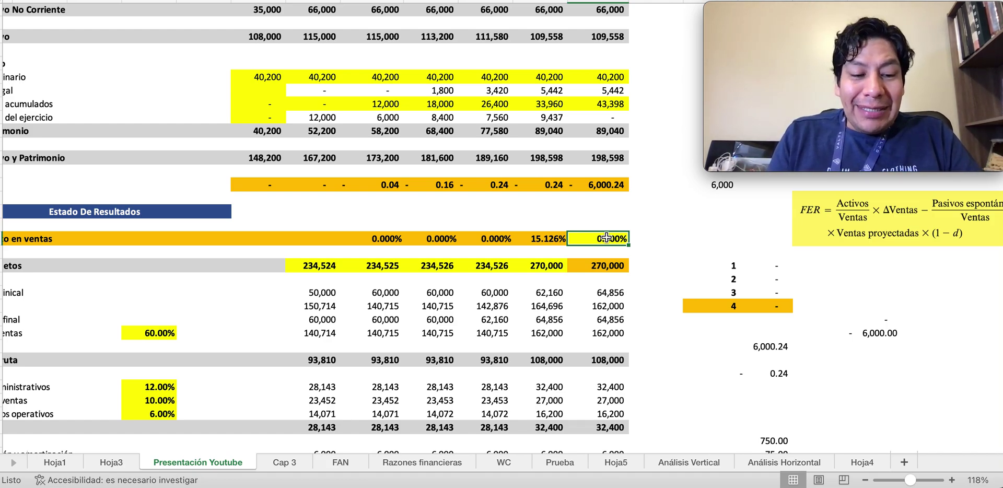
pyautogui.write('15')
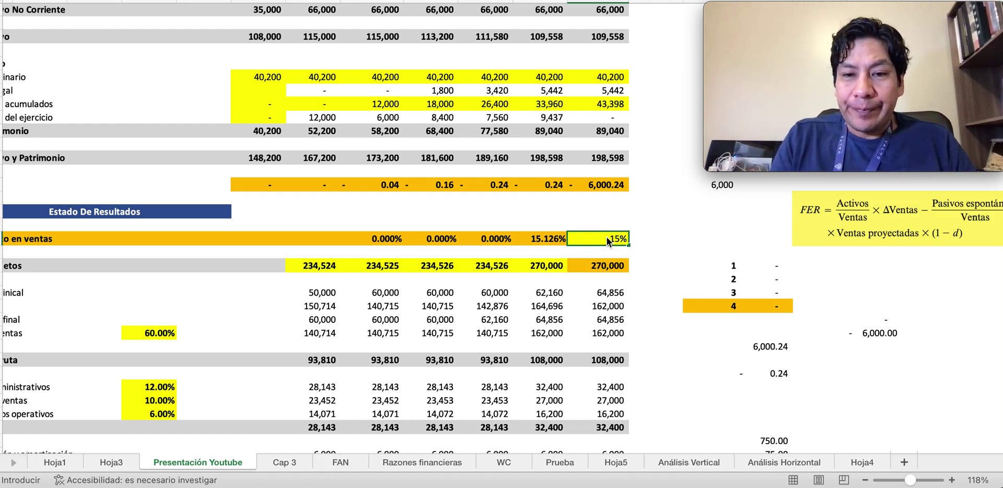
pyautogui.press('Return')
# Step: Compare the 2027 and 2028 cash balances and examine the projected 2028 balance sheet with its balance check row
pyautogui.scroll(10, 613, 176)
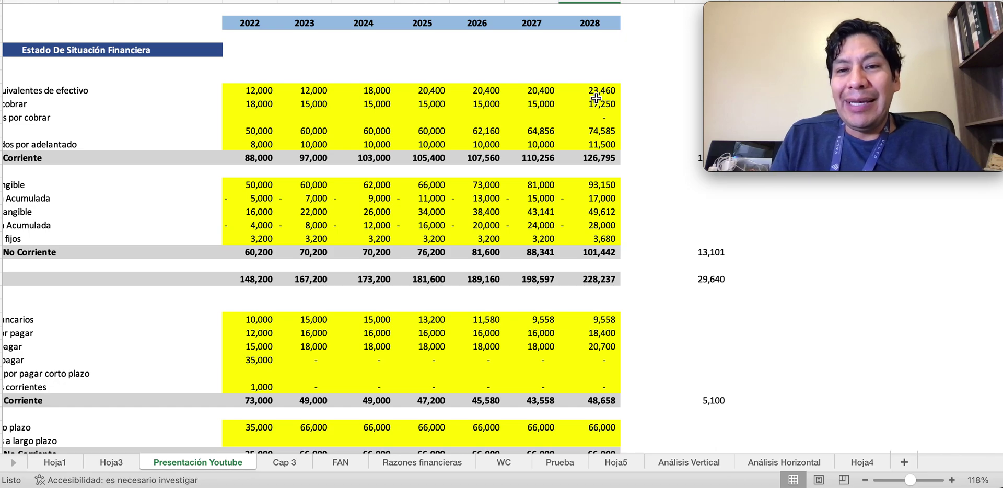
pyautogui.click(528, 93)
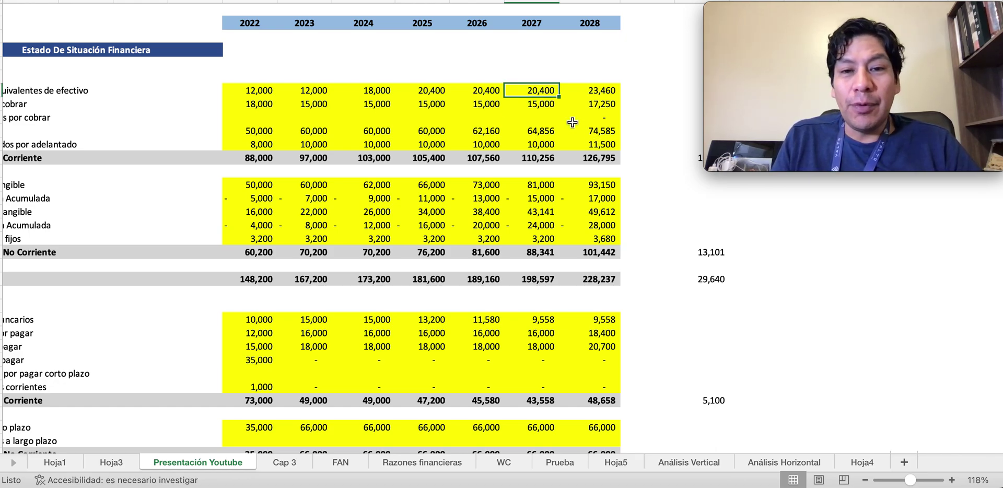
pyautogui.press('Right')
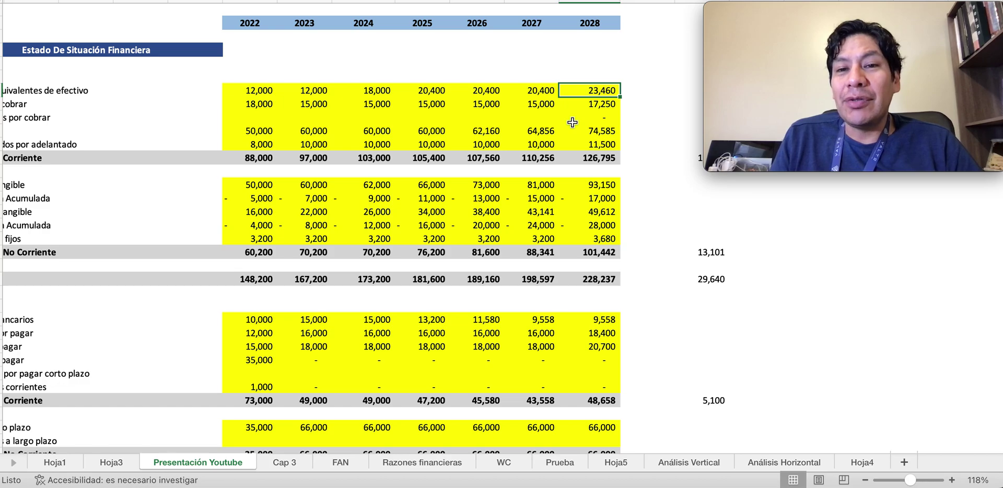
pyautogui.click(845, 247)
pyautogui.click(607, 93)
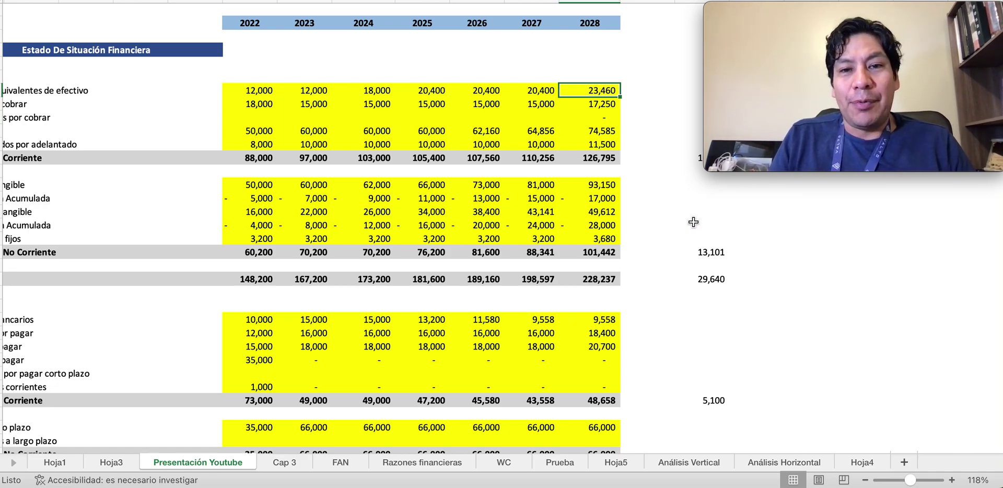
pyautogui.scroll(-4, 753, 267)
pyautogui.scroll(-4, 754, 267)
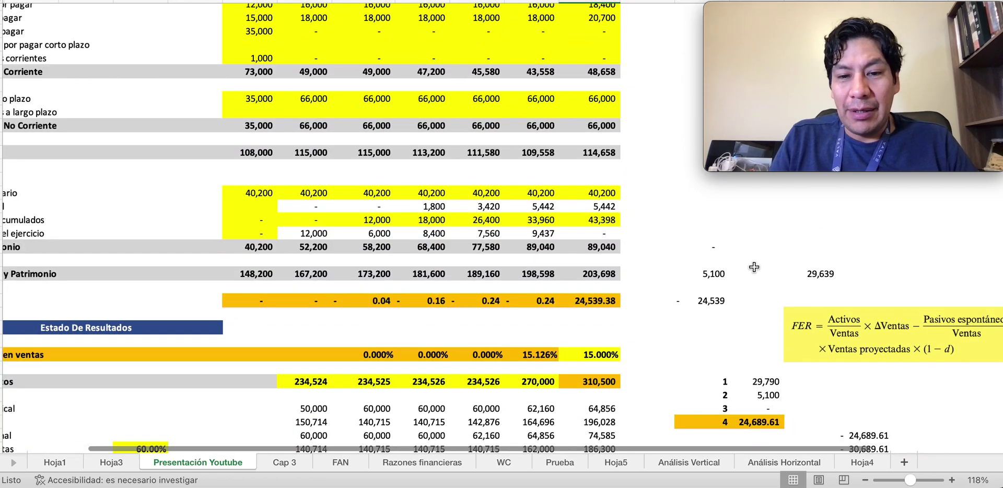
pyautogui.scroll(8, 659, 344)
pyautogui.scroll(1, 659, 345)
pyautogui.hscroll(2, 659, 344)
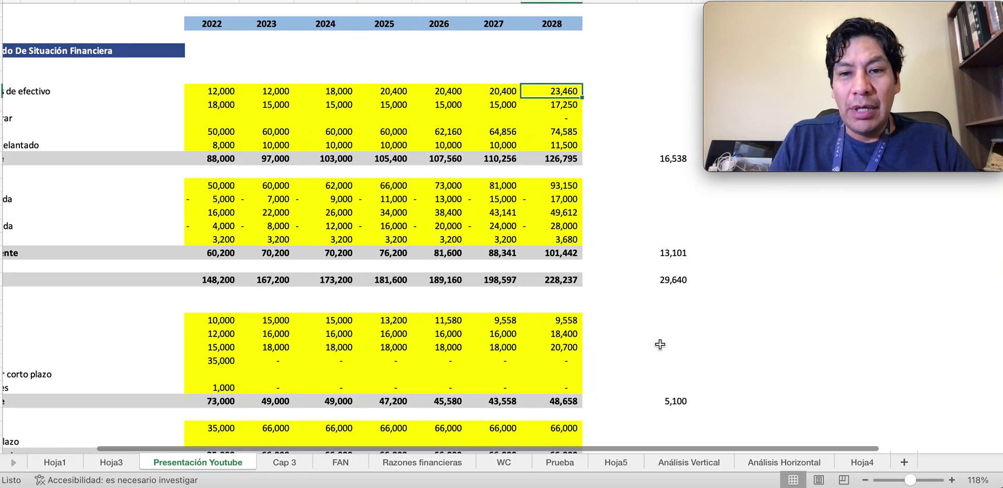
# Step: In a blank cell beside the balance sheet, calculate the 2028 cash increase by multiplying 2027 cash by the 2028 sales growth rate
pyautogui.click(769, 225)
pyautogui.write('=')
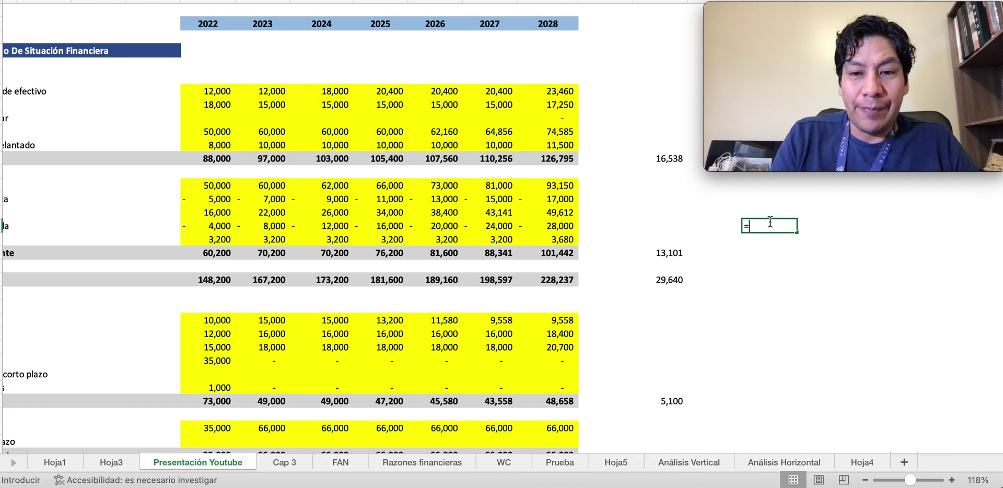
pyautogui.click(497, 94)
pyautogui.write('*')
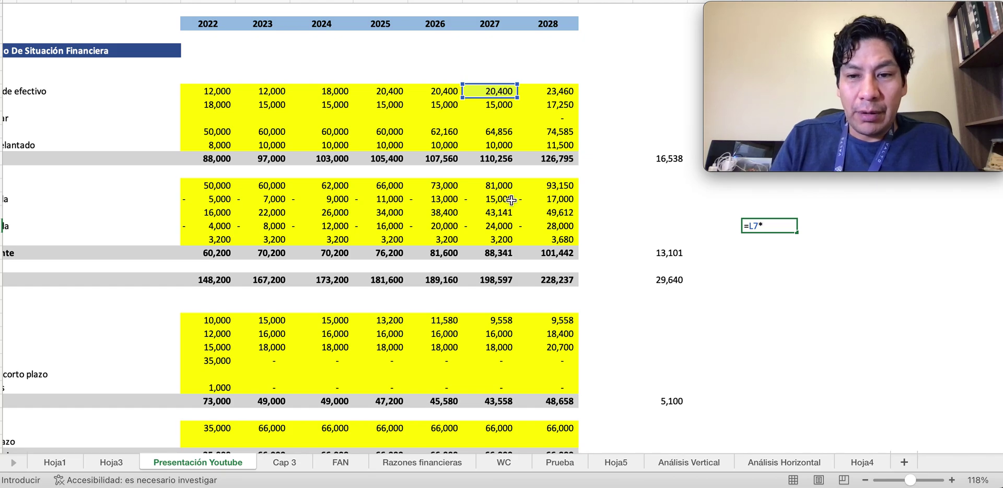
pyautogui.scroll(-5, 607, 246)
pyautogui.scroll(-6, 606, 245)
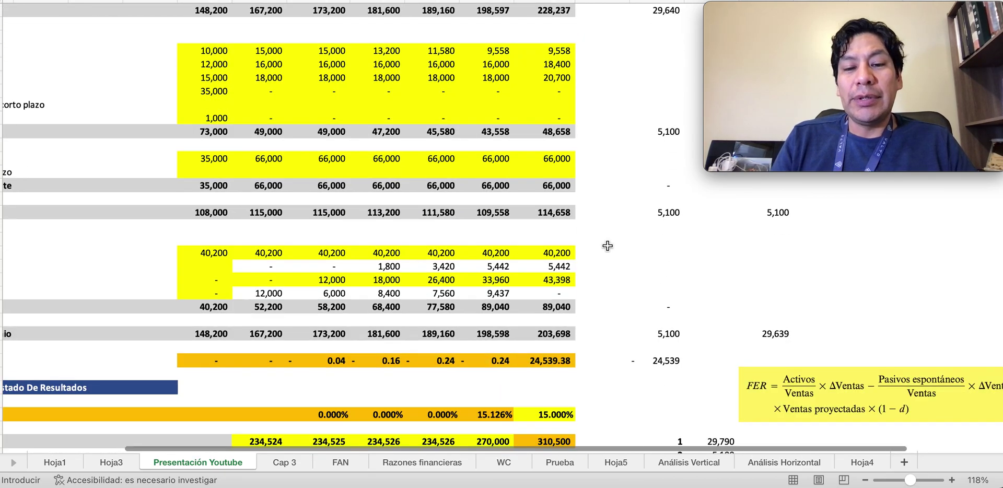
pyautogui.click(552, 339)
pyautogui.press('Return')
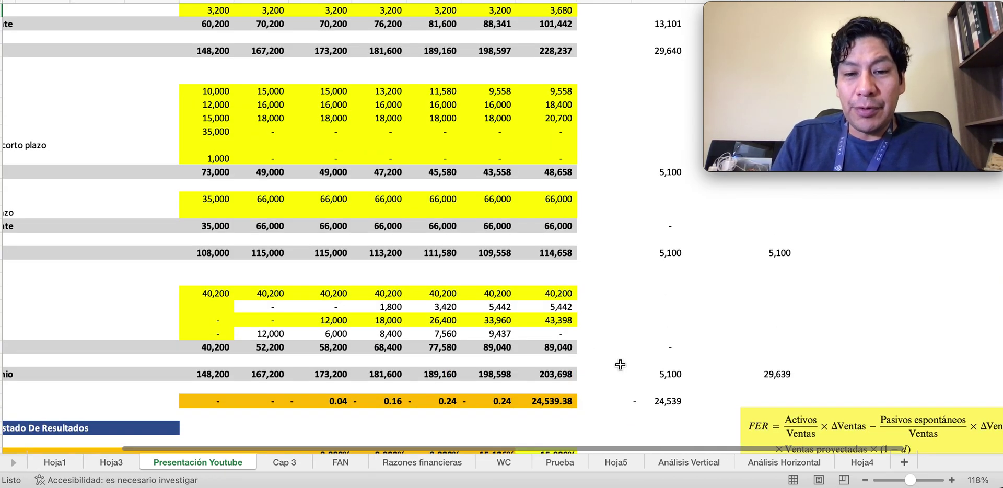
pyautogui.scroll(4, 692, 361)
pyautogui.press('Up')
pyautogui.press('Left')
pyautogui.press('Right')
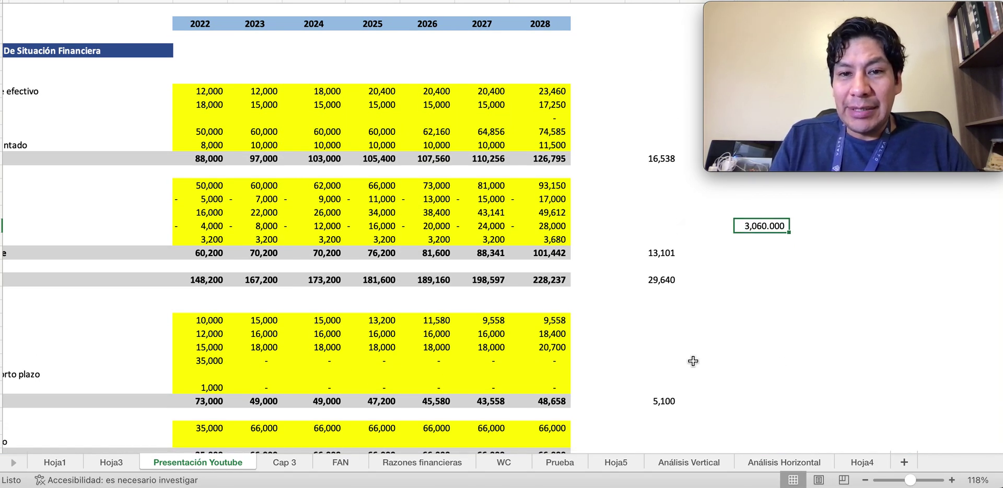
# Step: In the adjacent cell, add the calculated increase to the 2027 cash balance to get the projected 2028 cash
pyautogui.press('Right')
pyautogui.write('=')
pyautogui.click(479, 91)
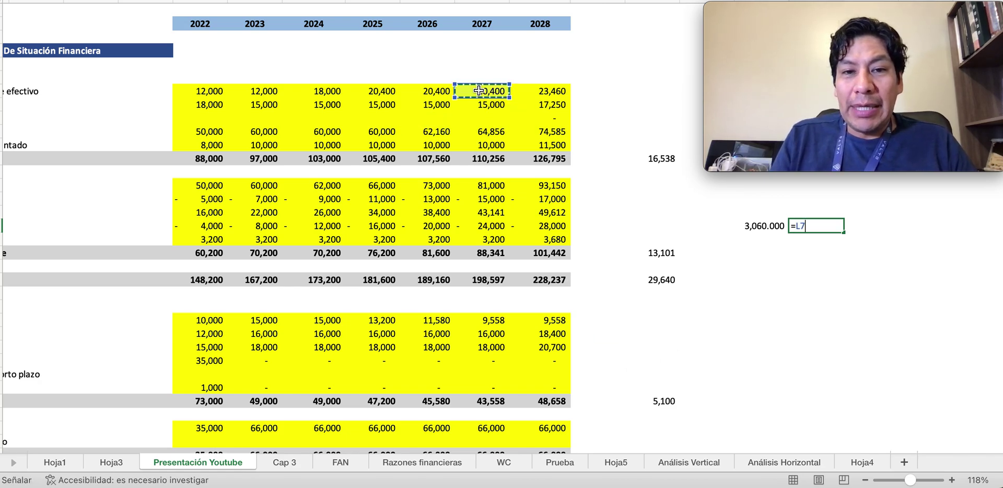
pyautogui.write('+')
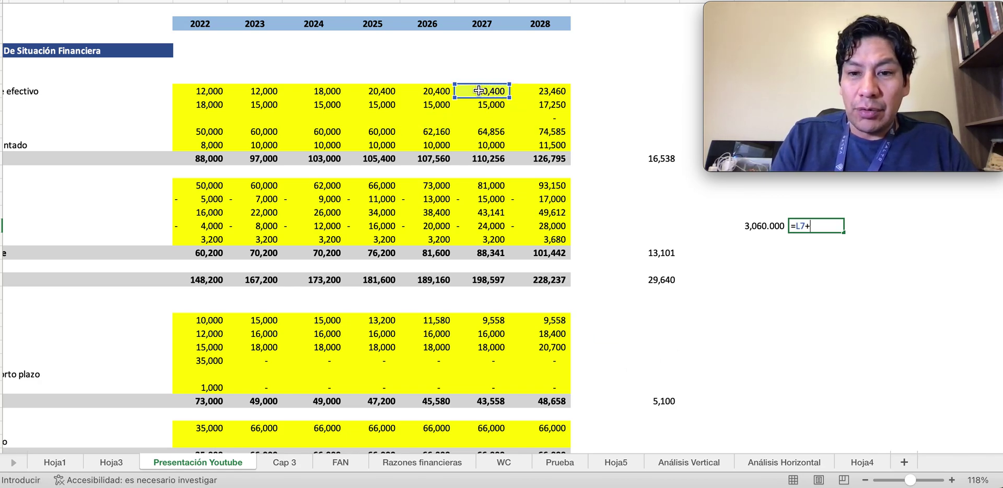
pyautogui.click(763, 226)
pyautogui.press('Return')
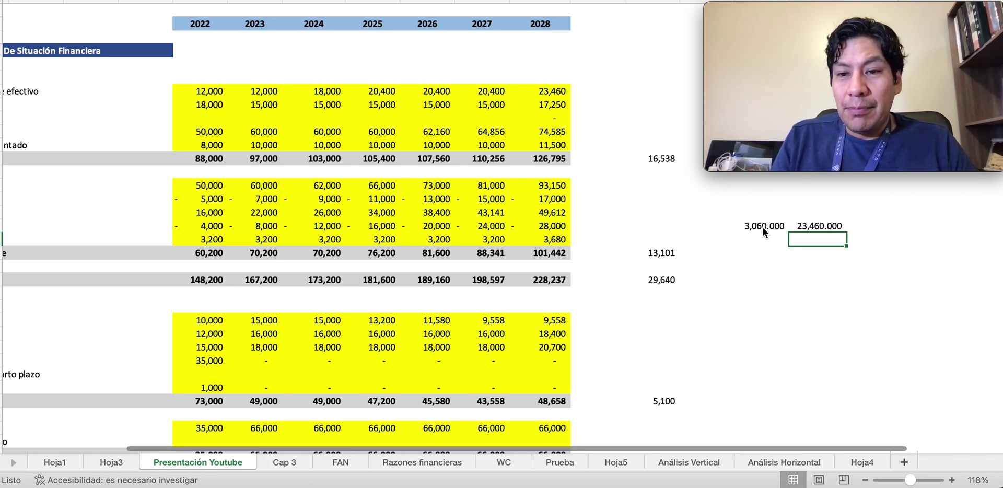
pyautogui.press('Up')
# Step: Compare the calculated cash with the 2028 balance sheet figure and format the calculated result without decimals
pyautogui.click(563, 95)
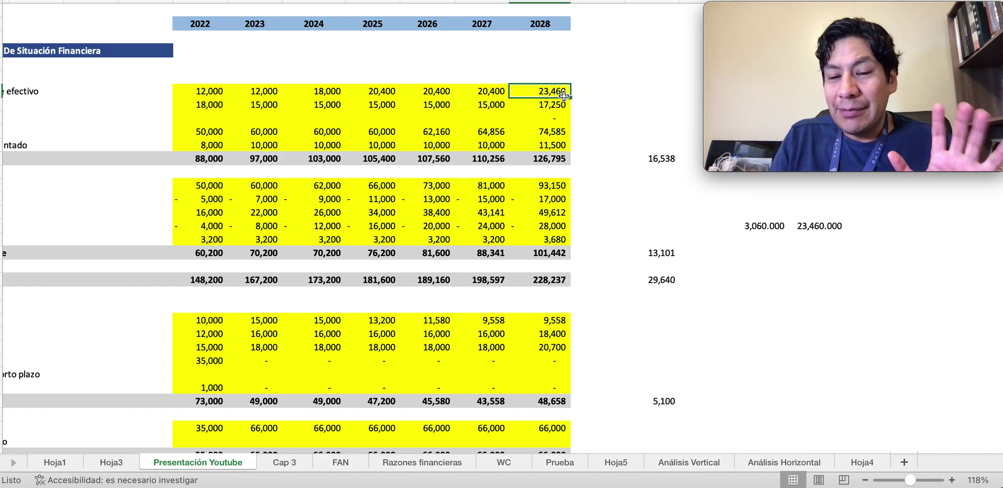
pyautogui.click(819, 228)
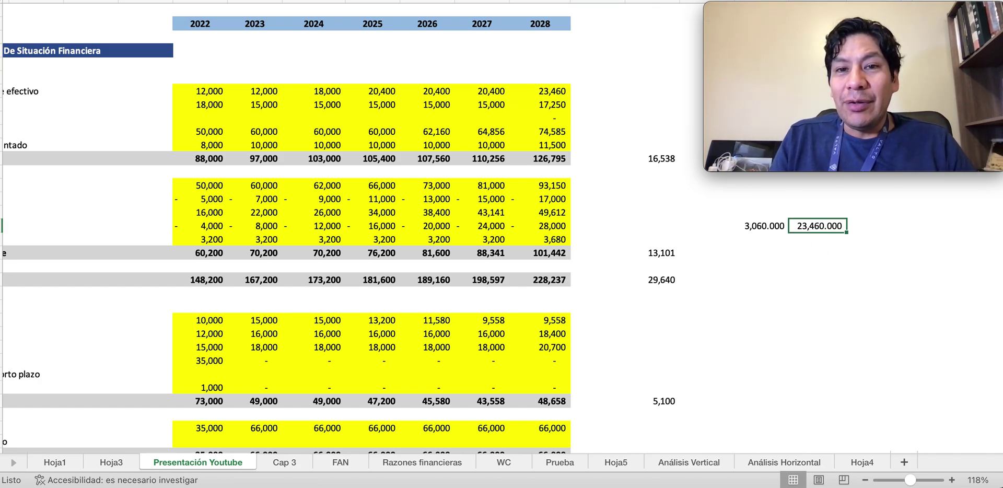
pyautogui.click(533, 1)
pyautogui.click(533, 1)
pyautogui.click(532, 1)
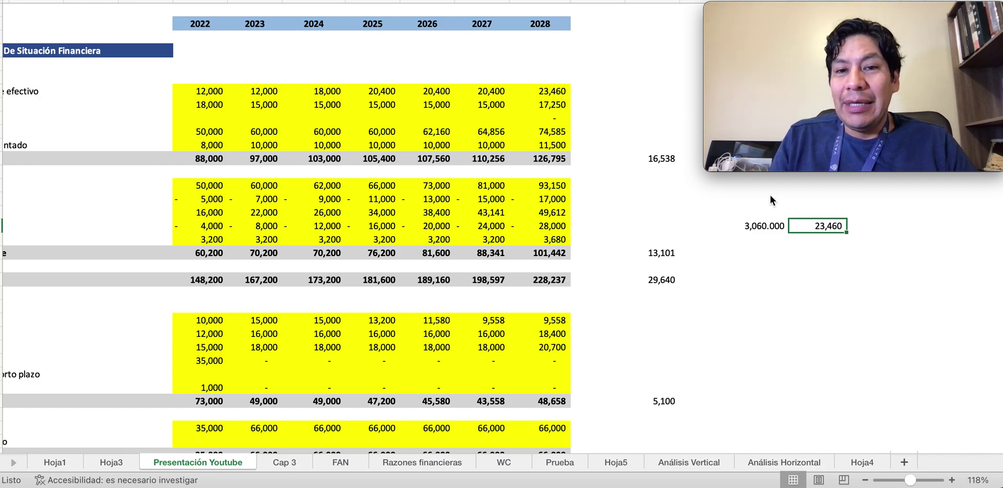
pyautogui.press('Return')
pyautogui.press('Up')
# Step: Go through the 2028 asset accounts, the liabilities and equity, and the 2028 sales growth rate (Crecimiento en ventas)
pyautogui.click(543, 84)
pyautogui.press('Down')
pyautogui.press('Down')
pyautogui.press('Down')
pyautogui.press('Down')
pyautogui.press('Down')
pyautogui.press('Down')
pyautogui.press('Down')
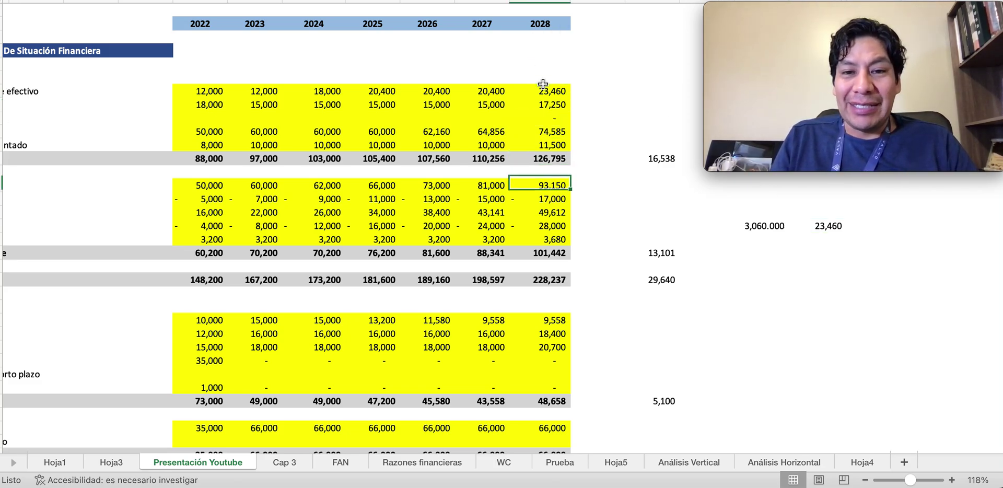
pyautogui.scroll(-10, 584, 192)
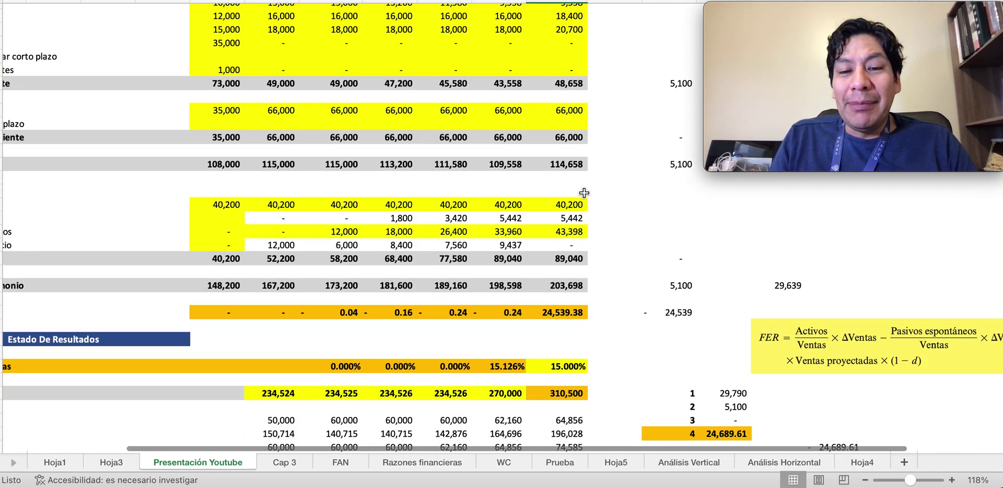
pyautogui.scroll(-3, 584, 193)
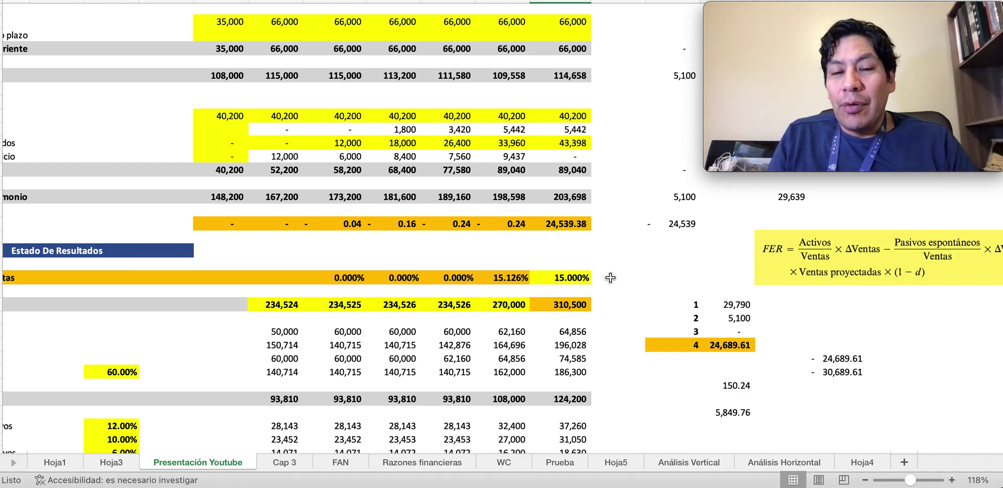
pyautogui.click(569, 273)
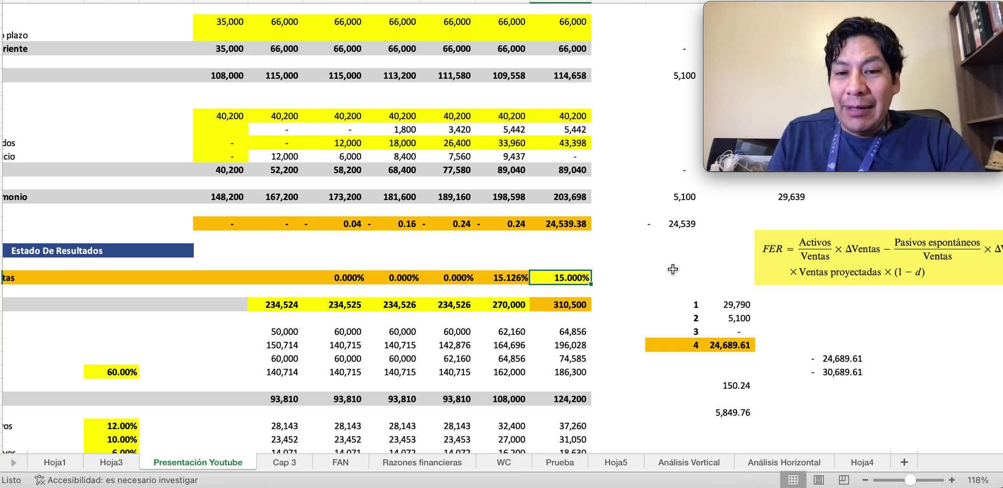
# Step: Compare 2028 total assets with total liabilities and equity, and inspect the difference in the balance check row
pyautogui.scroll(10, 673, 269)
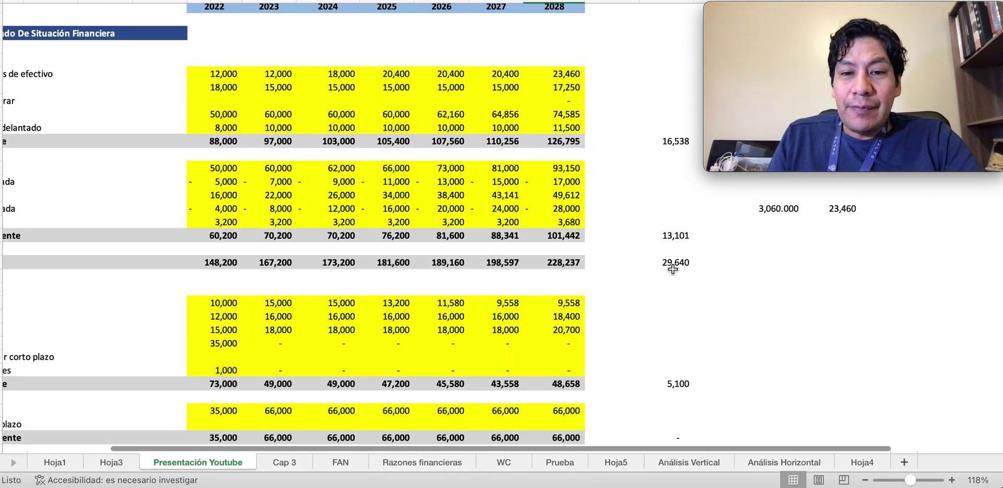
pyautogui.scroll(-10, 673, 269)
pyautogui.scroll(-3, 673, 269)
pyautogui.scroll(2, 672, 269)
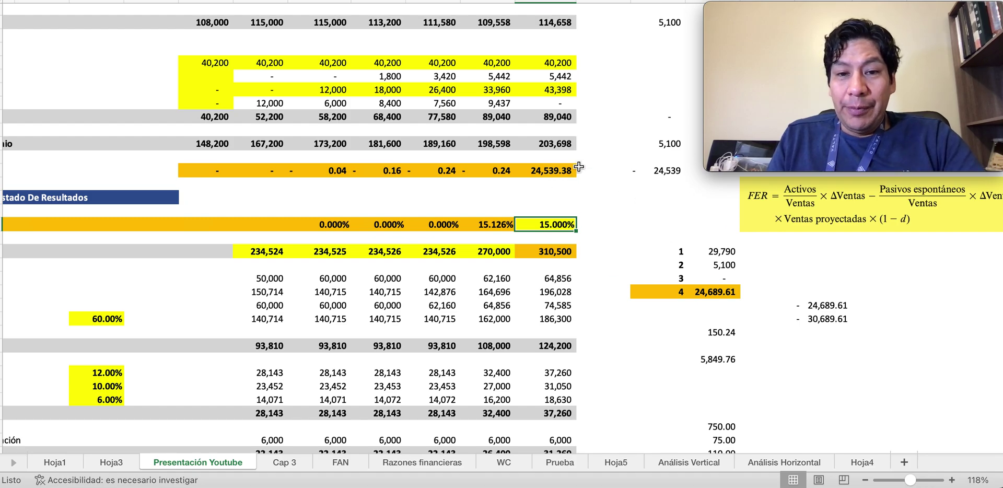
pyautogui.scroll(3, 579, 166)
pyautogui.scroll(3, 578, 167)
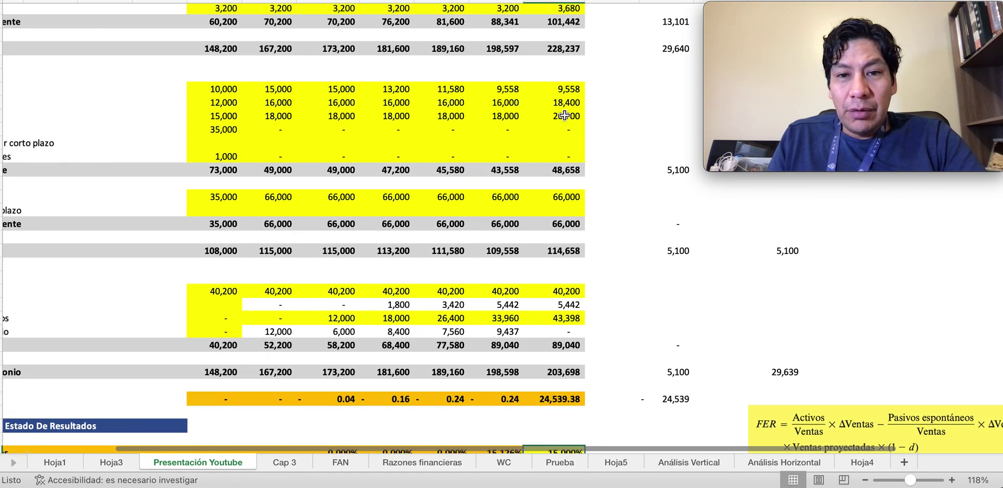
pyautogui.scroll(-3, 567, 103)
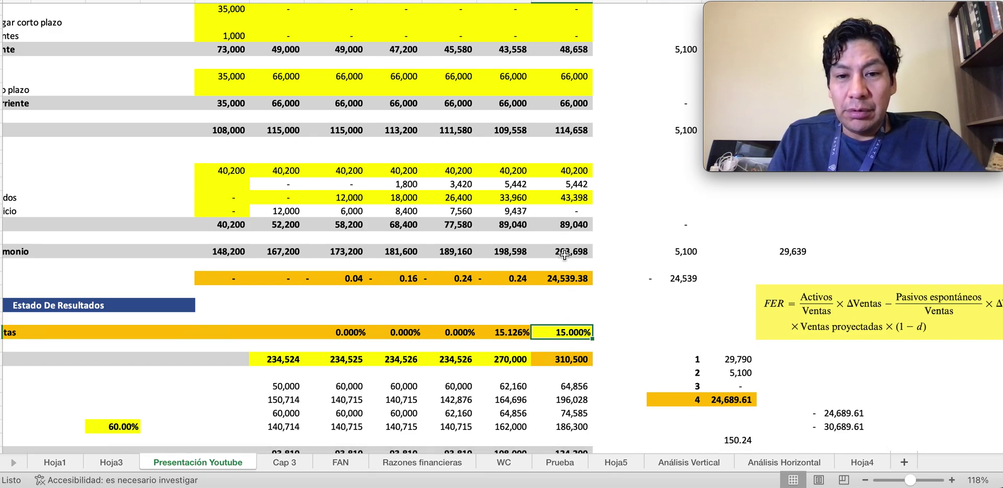
pyautogui.click(566, 281)
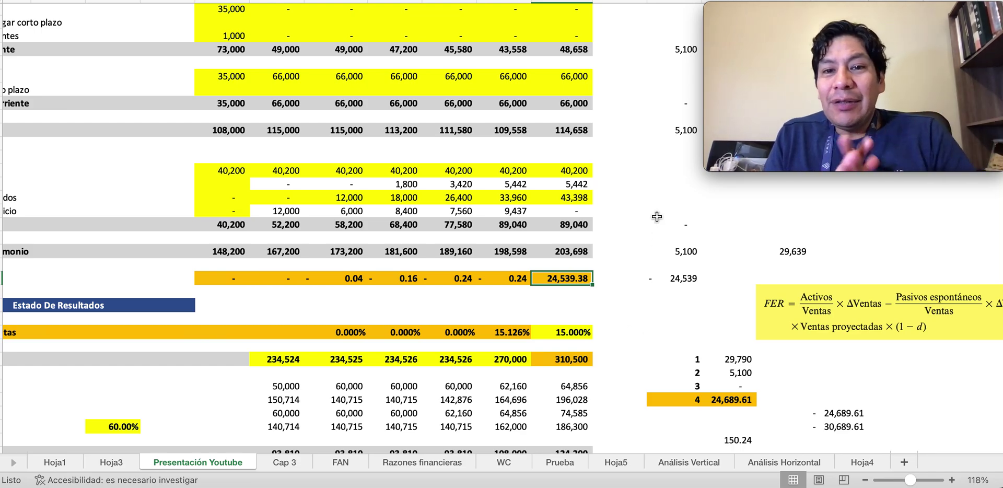
# Step: Examine the 2028 profit reinvestment and dividend percentages, the equity section and the 2028 net income (Utilidad Neta)
pyautogui.scroll(-15, 650, 251)
pyautogui.hscroll(-5, 650, 251)
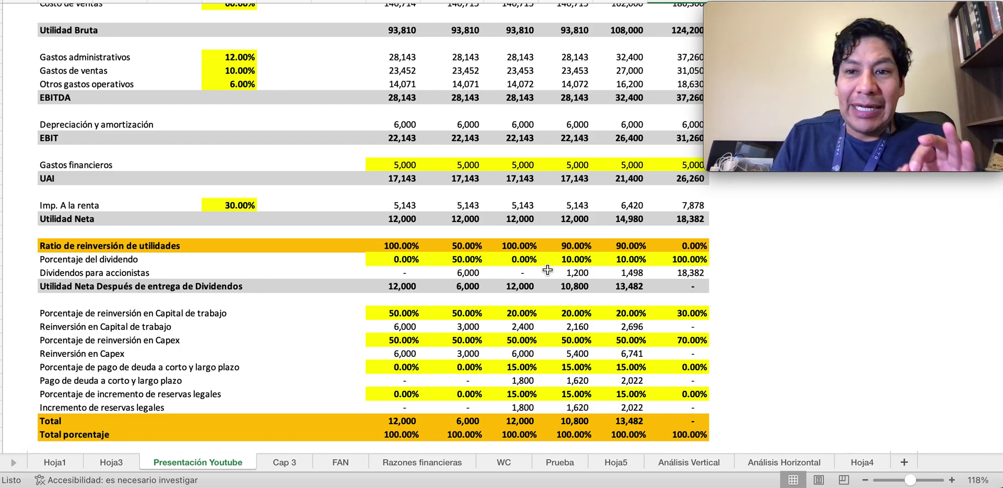
pyautogui.scroll(10, 547, 270)
pyautogui.hscroll(3, 547, 270)
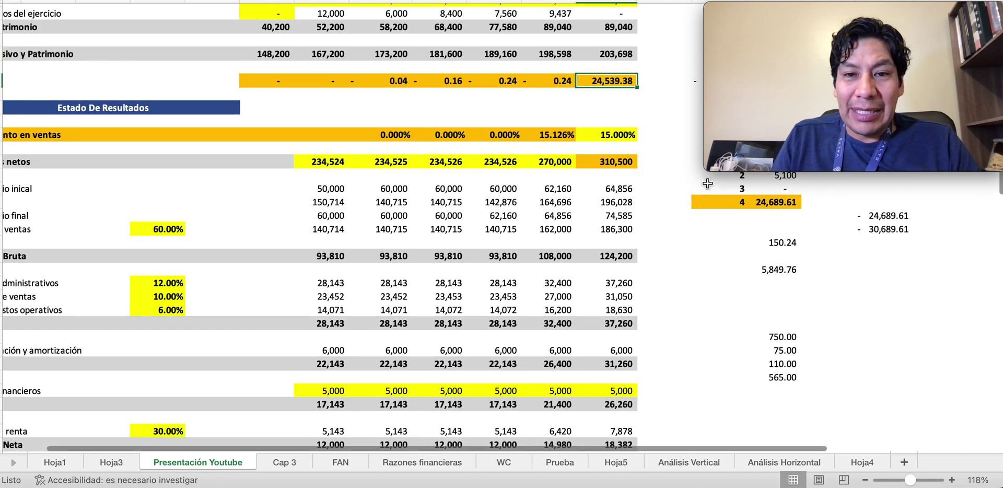
pyautogui.scroll(5, 617, 121)
pyautogui.hscroll(-1, 618, 121)
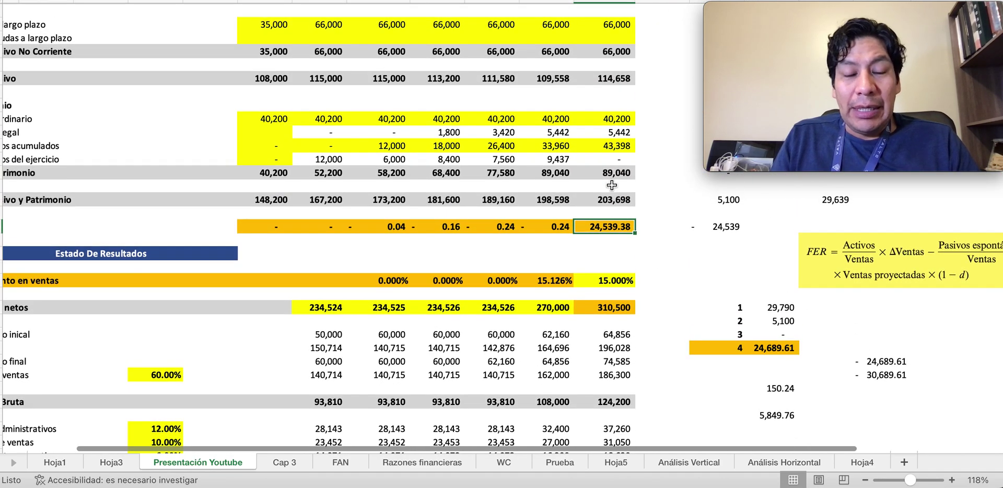
pyautogui.scroll(1, 611, 185)
pyautogui.hscroll(-2, 612, 185)
pyautogui.scroll(-9, 612, 185)
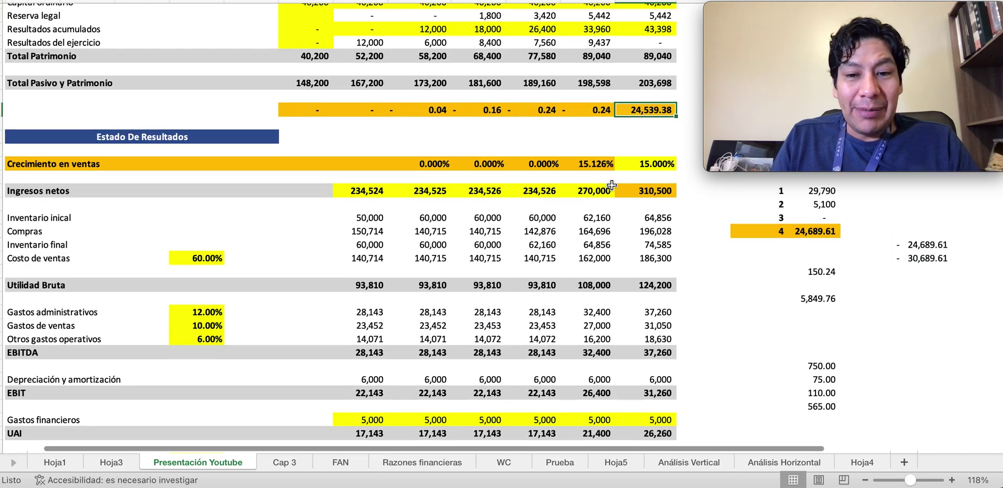
pyautogui.hscroll(2, 611, 185)
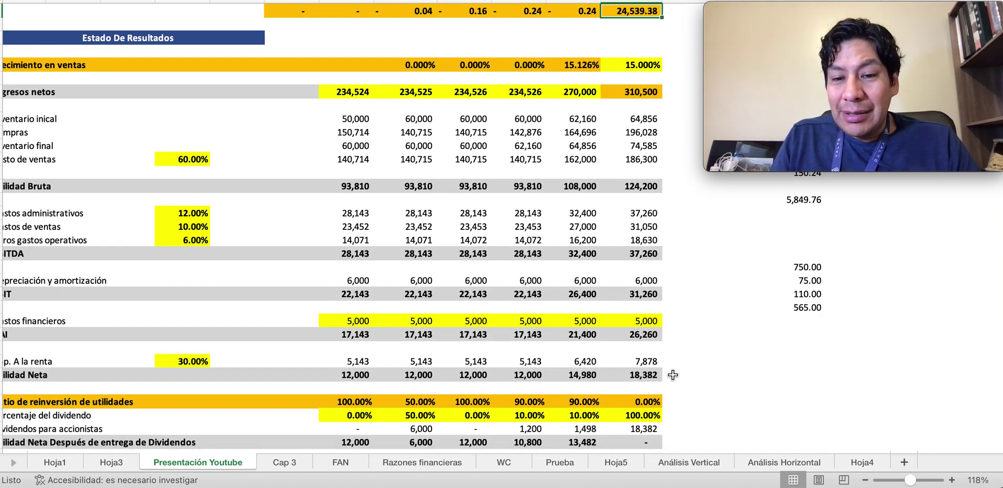
pyautogui.click(648, 374)
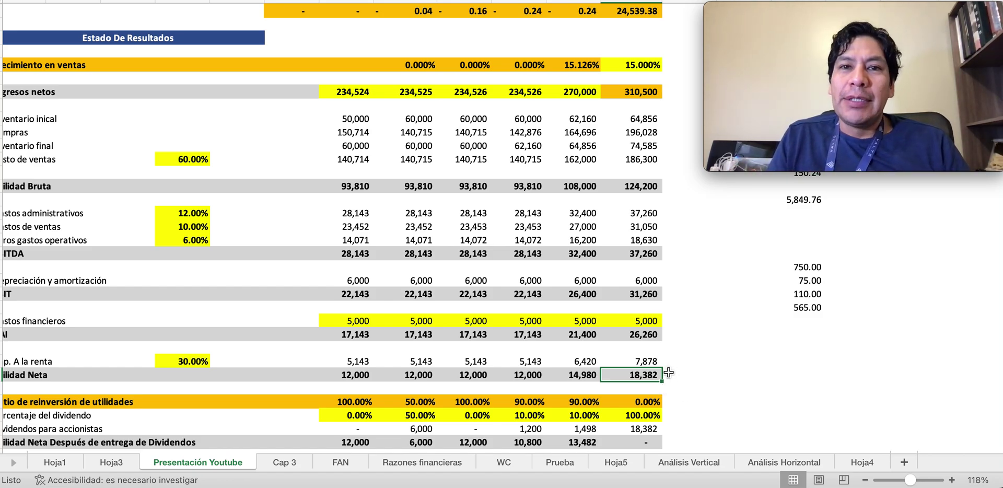
# Step: Set the 2028 dividend percentage (Porcentaje del dividendo) to 0% so all of the profit is reinvested
pyautogui.scroll(-6, 669, 372)
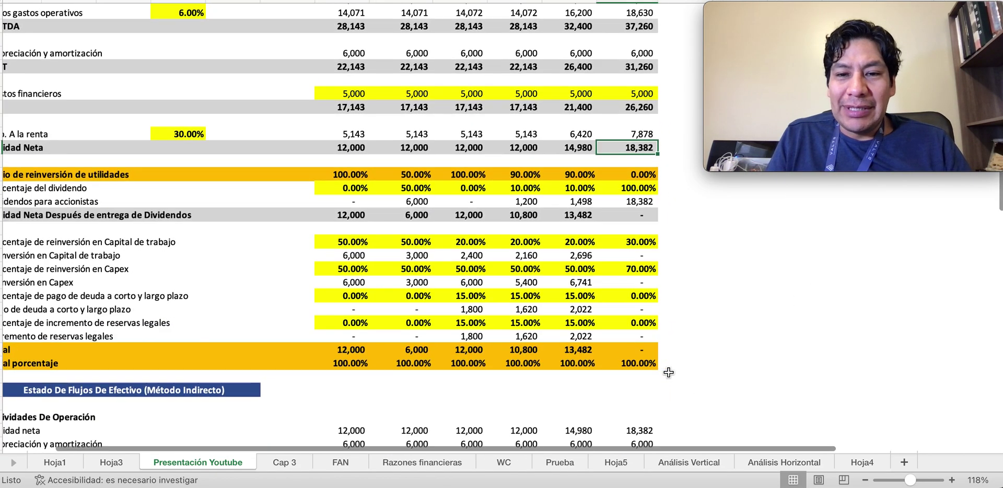
pyautogui.click(633, 184)
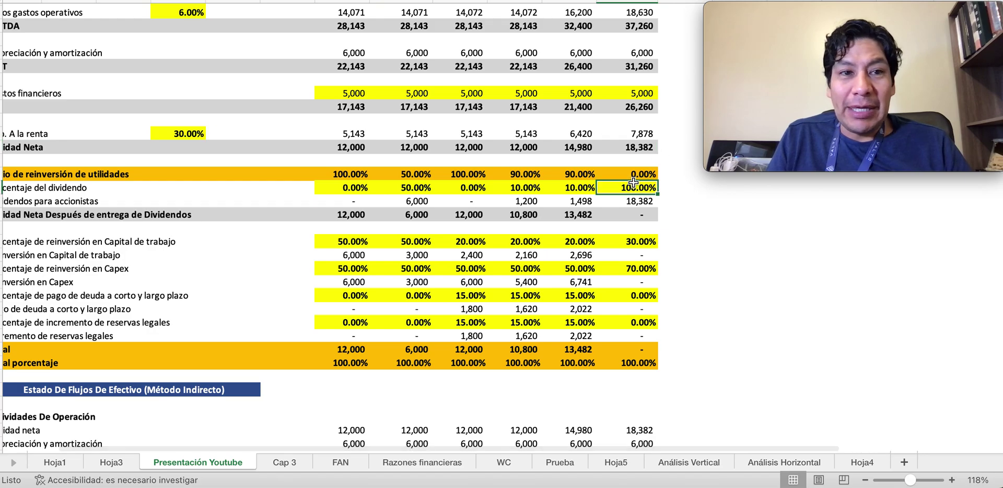
pyautogui.write('0')
pyautogui.press('Return')
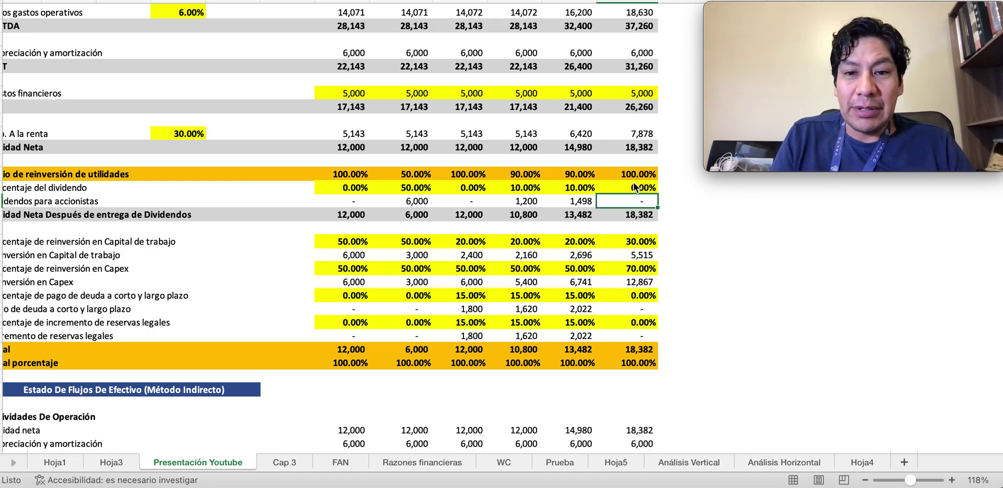
# Step: Review the 2028 profit reinvestment breakdown and inspect the 2028 difference in the balance check row
pyautogui.hscroll(-2, 142, 182)
pyautogui.scroll(1, 142, 182)
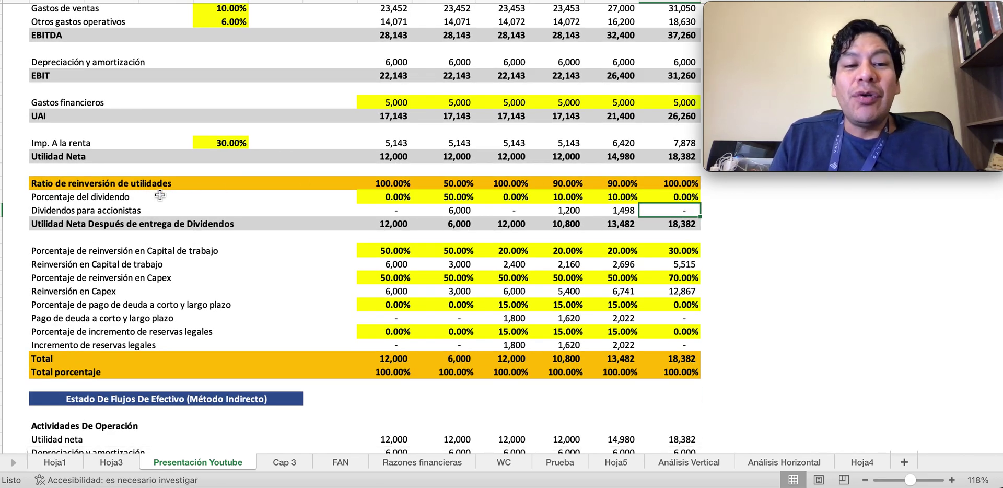
pyautogui.scroll(8, 511, 219)
pyautogui.hscroll(4, 510, 219)
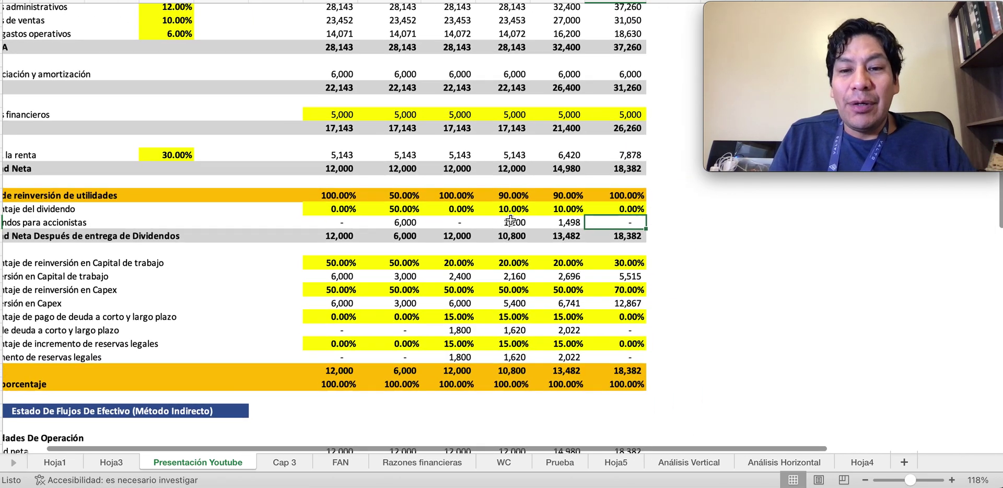
pyautogui.scroll(3, 511, 220)
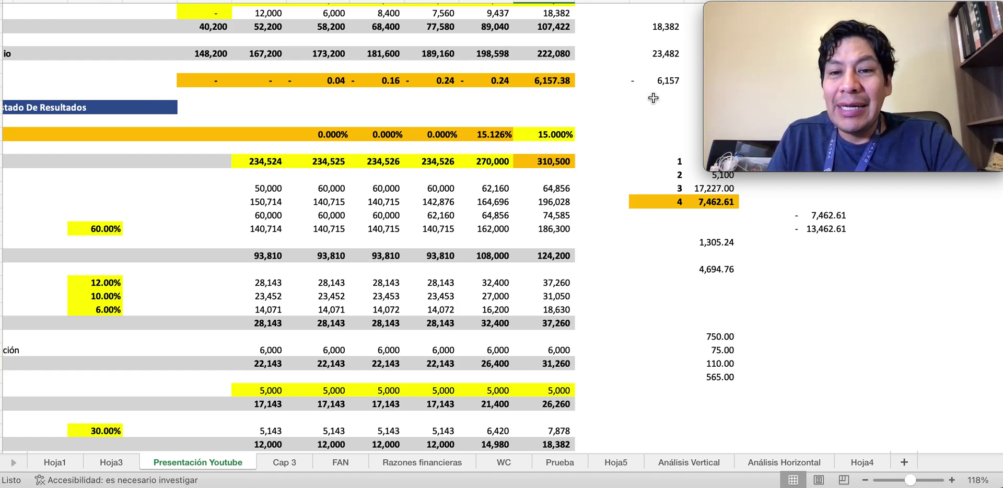
pyautogui.click(552, 86)
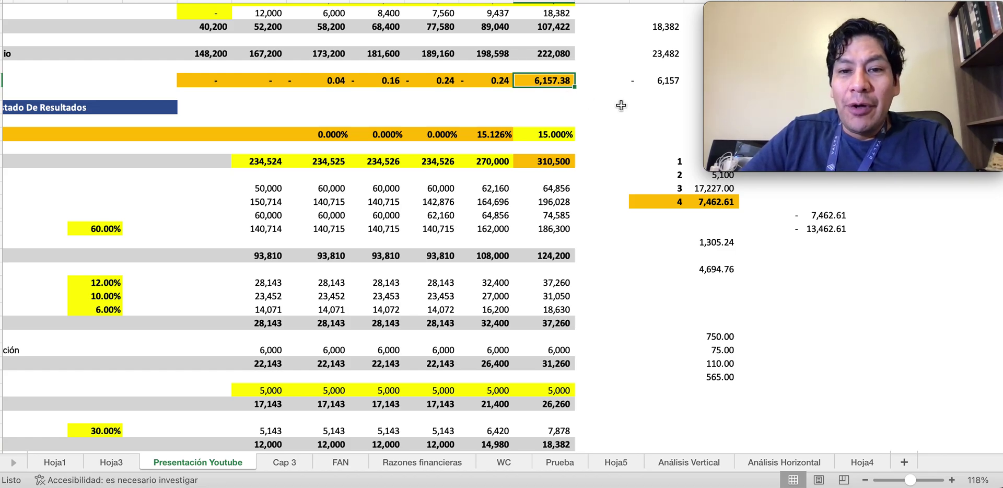
# Step: Compare the 2028 difference in the balance check row with the difference below the indirect-method cash flow statement
pyautogui.scroll(5, 606, 92)
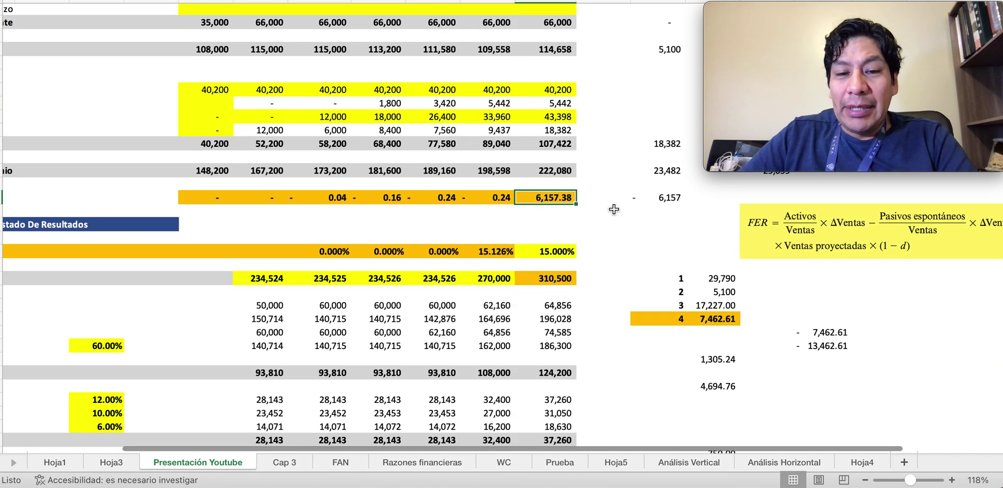
pyautogui.scroll(-7, 614, 209)
pyautogui.scroll(-19, 613, 209)
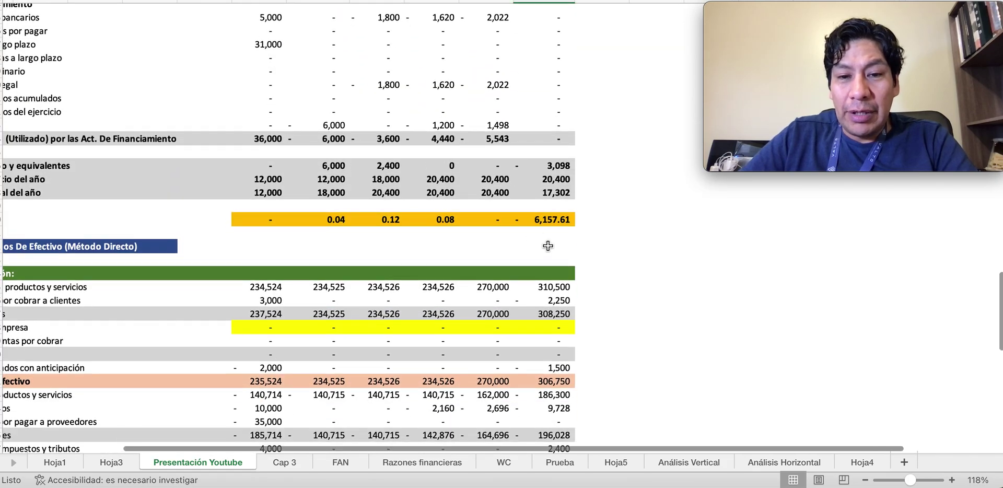
pyautogui.scroll(20, 588, 238)
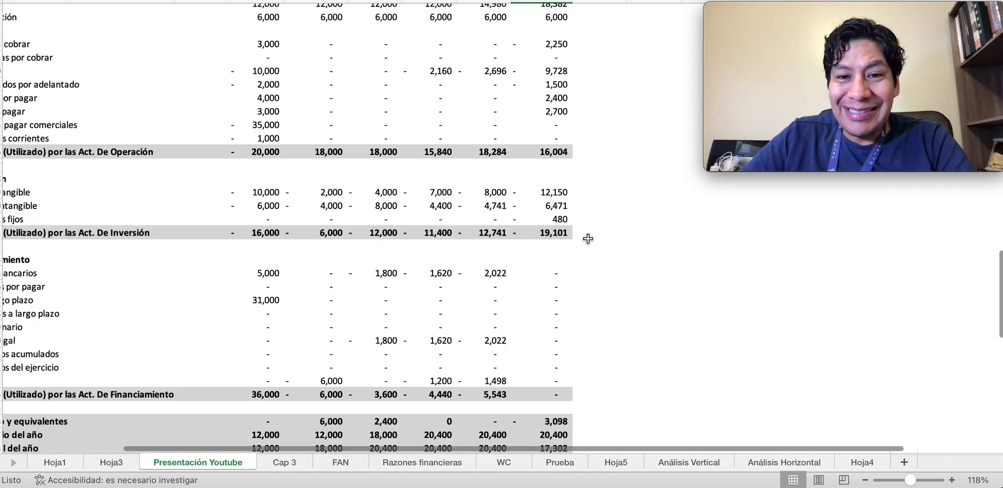
pyautogui.scroll(7, 588, 239)
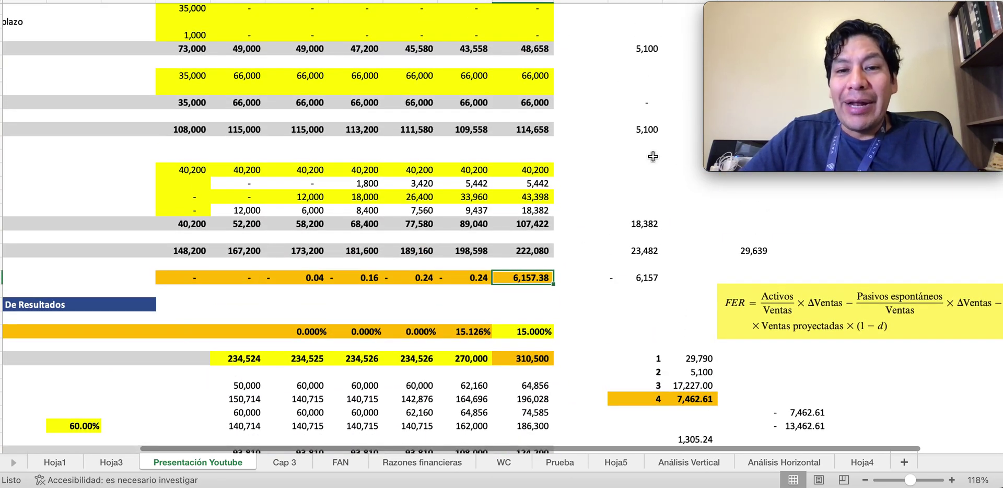
pyautogui.scroll(3, 652, 157)
pyautogui.scroll(-2, 609, 214)
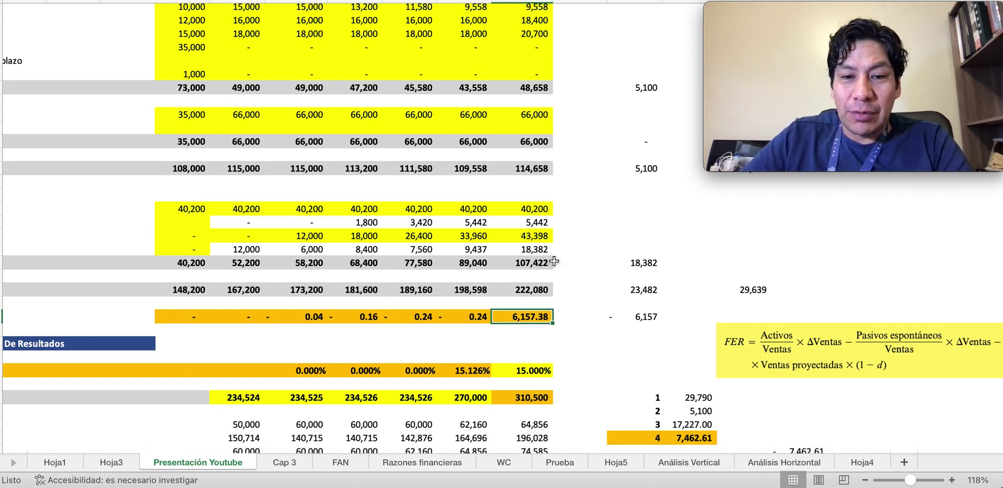
# Step: Enter 6157.38 as the 2028 short-term notes payable (Documentos por pagar corto plazo) to cover the external financing
pyautogui.scroll(3, 610, 214)
pyautogui.hscroll(-3, 537, 214)
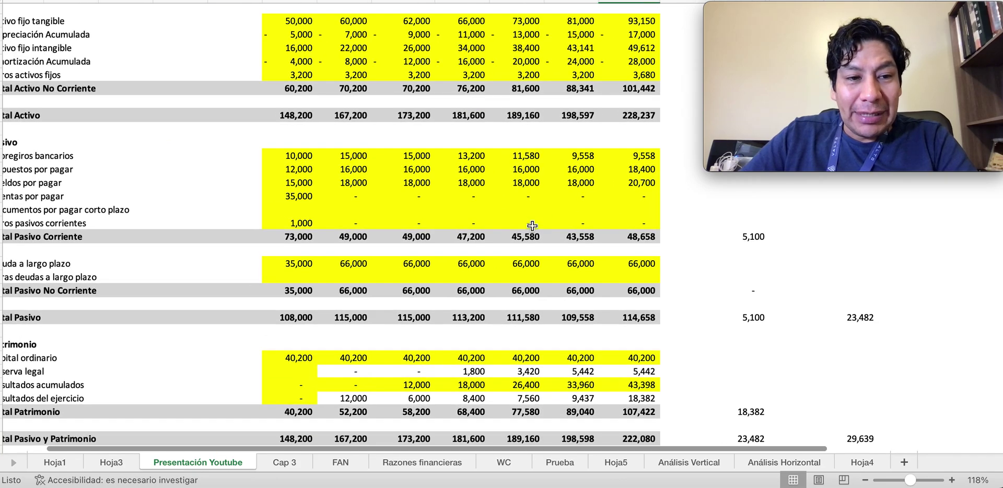
pyautogui.hscroll(-2, 50, 214)
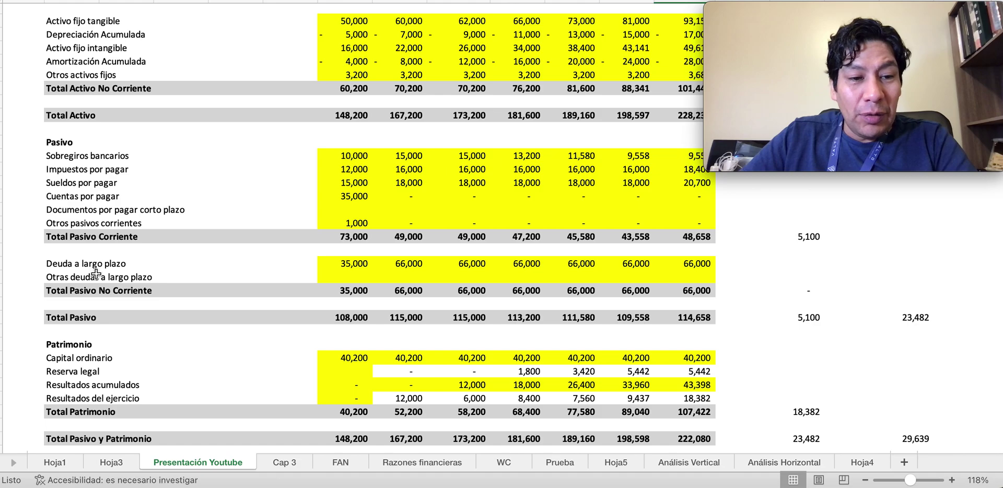
pyautogui.scroll(-1, 705, 268)
pyautogui.hscroll(2, 705, 267)
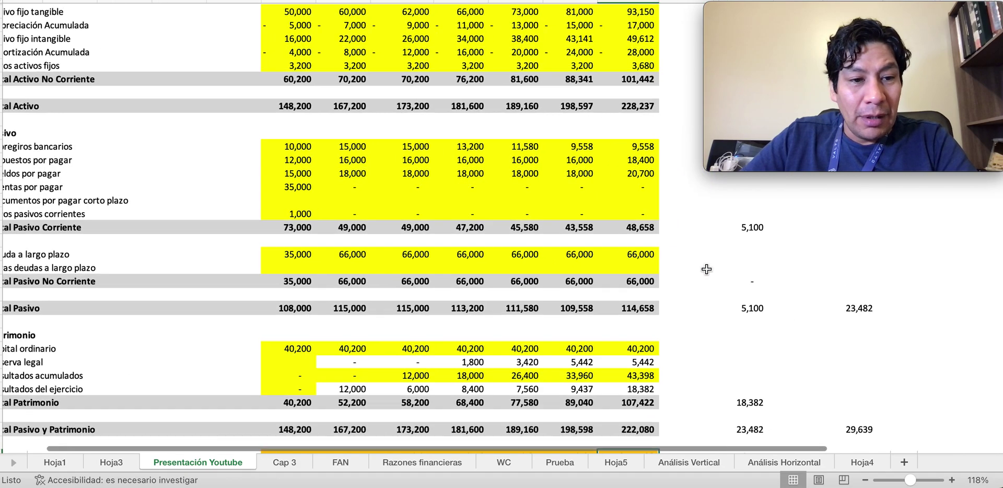
pyautogui.hscroll(-3, 706, 269)
pyautogui.hscroll(3, 706, 269)
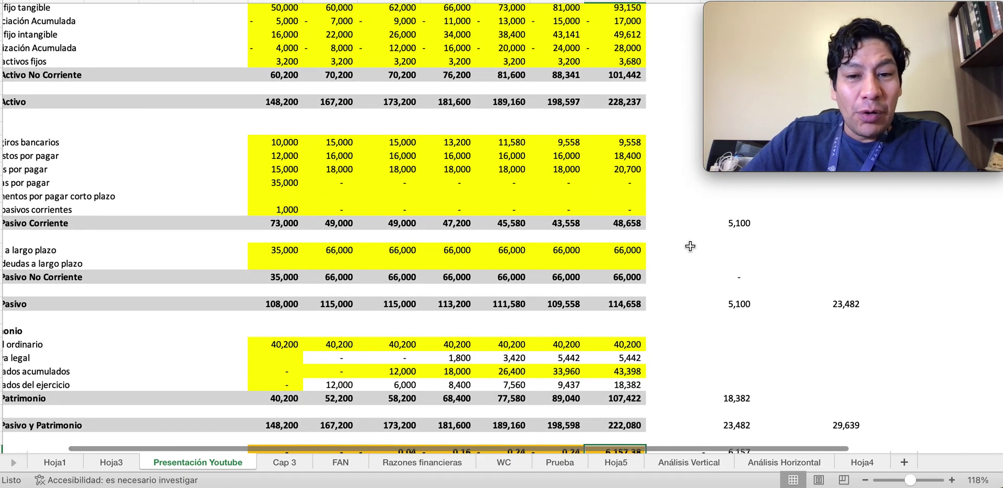
pyautogui.click(624, 199)
pyautogui.scroll(-4, 624, 199)
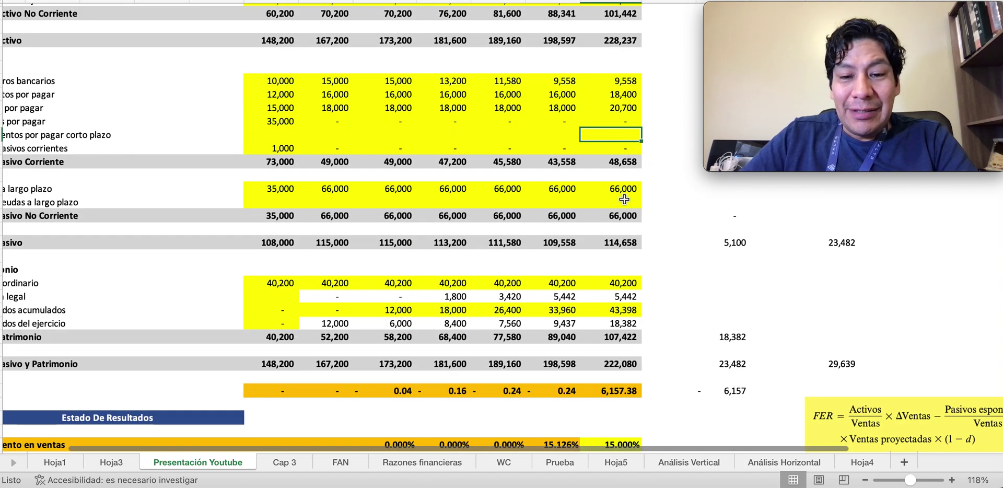
pyautogui.write('6157')
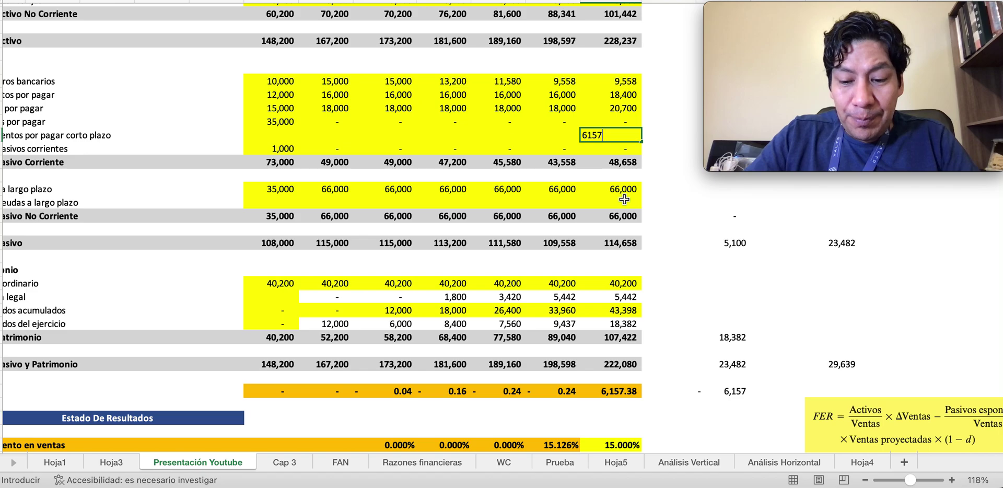
pyautogui.write('.38')
pyautogui.press('Return')
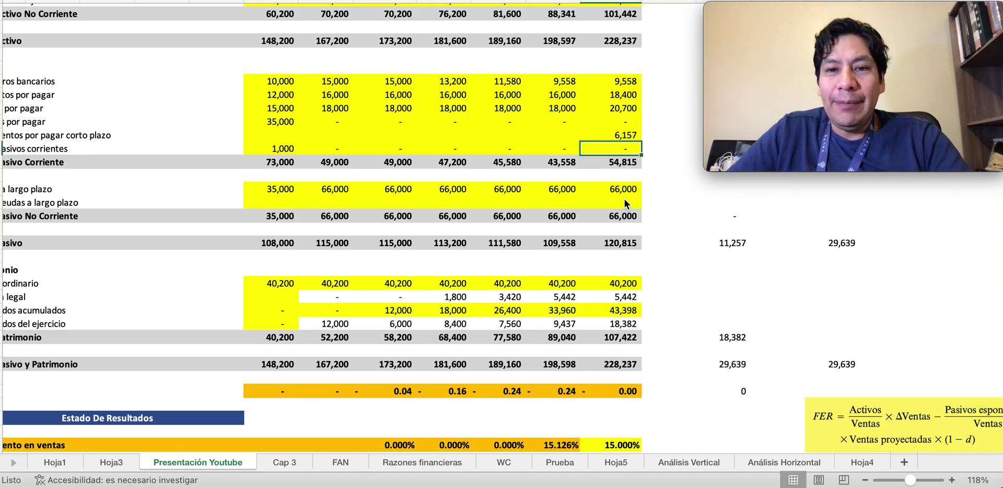
# Step: Review the 2028 balance sheet from assets through liabilities and equity, and inspect the balance check row
pyautogui.scroll(-3, 617, 162)
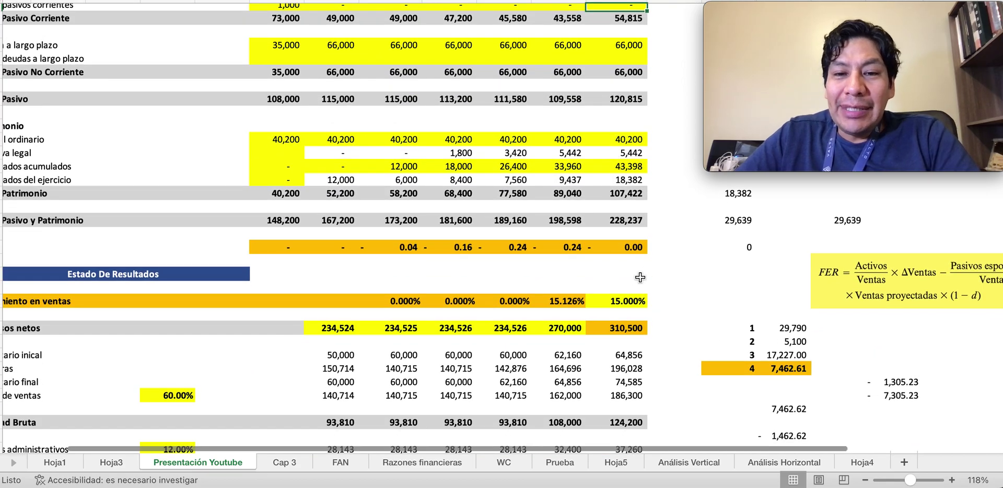
pyautogui.scroll(5, 616, 252)
pyautogui.scroll(2, 617, 251)
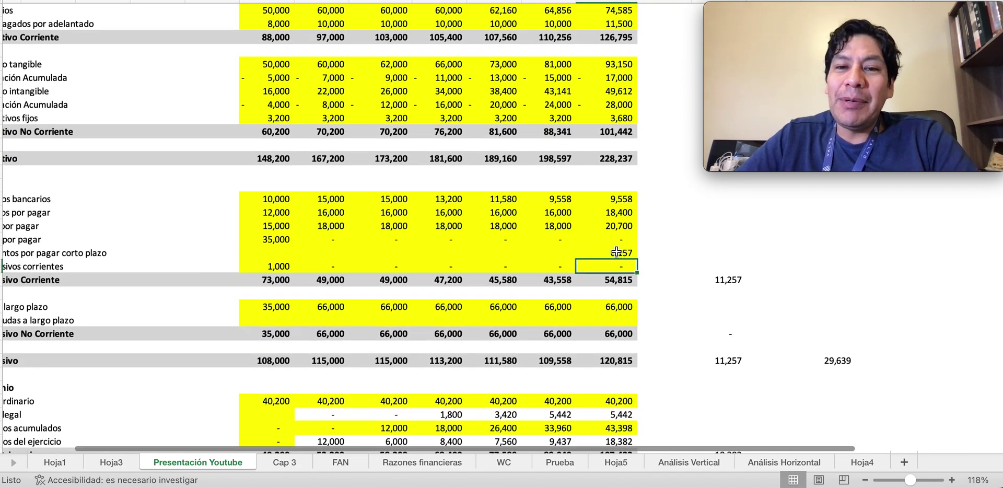
pyautogui.scroll(-6, 617, 251)
pyautogui.scroll(-2, 616, 252)
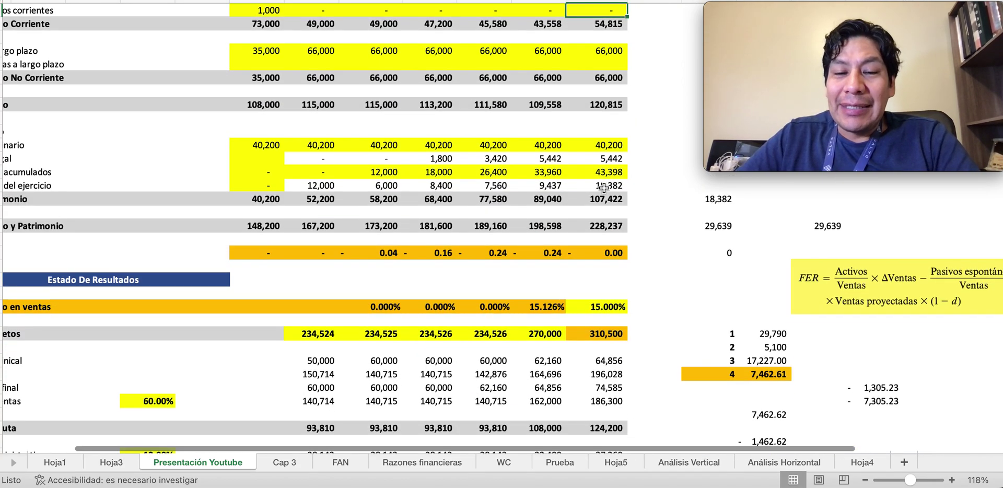
pyautogui.scroll(8, 587, 203)
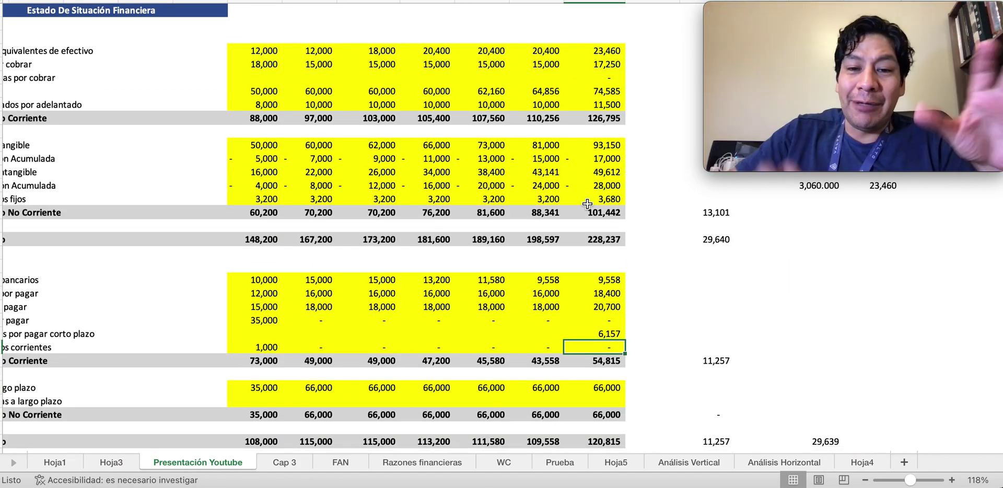
pyautogui.hscroll(-3, 558, 237)
pyautogui.hscroll(-2, 557, 237)
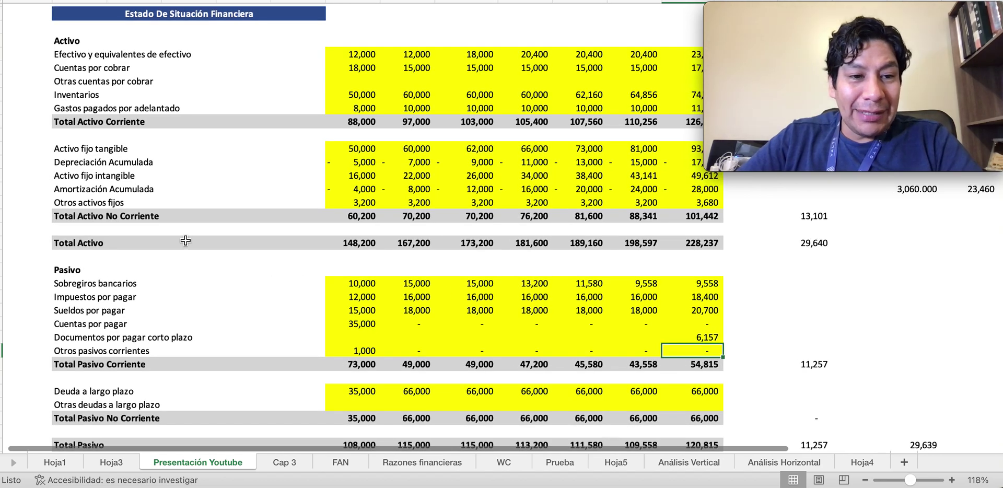
pyautogui.scroll(-5, 196, 162)
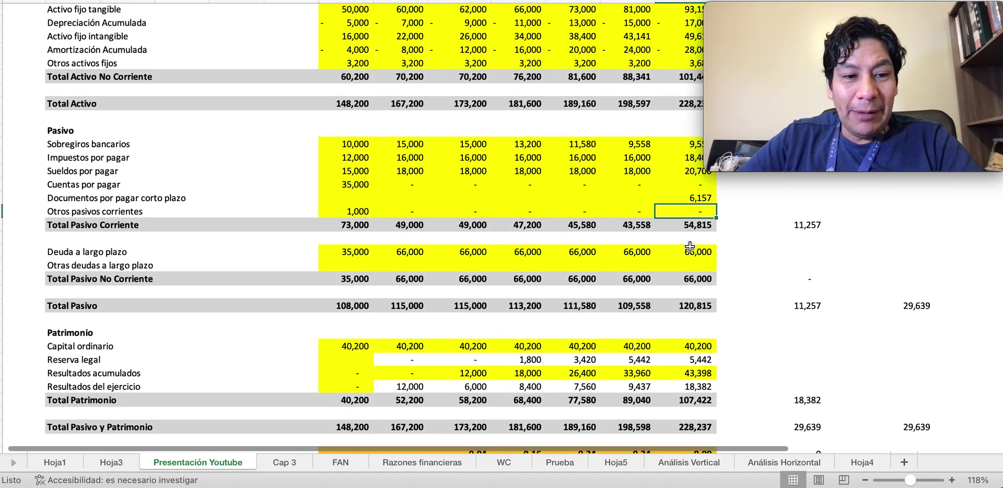
pyautogui.scroll(-5, 257, 331)
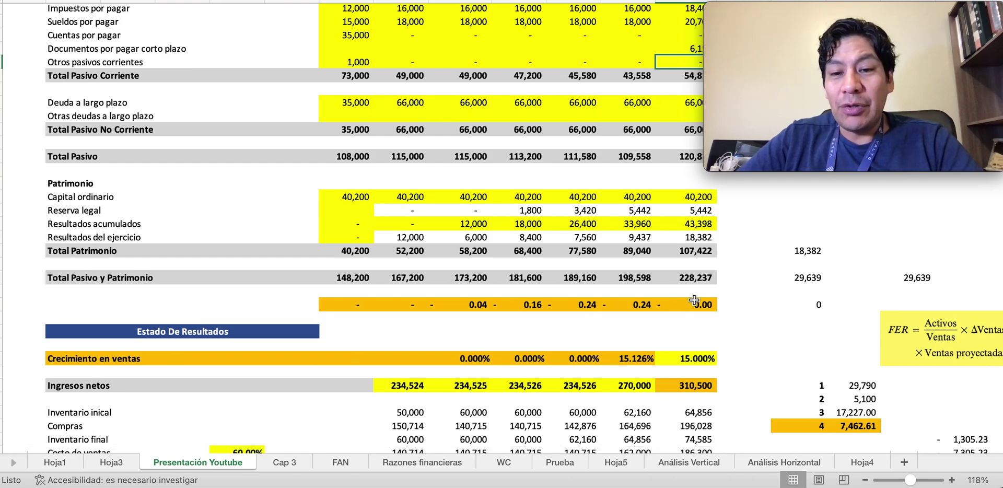
pyautogui.scroll(-3, 697, 304)
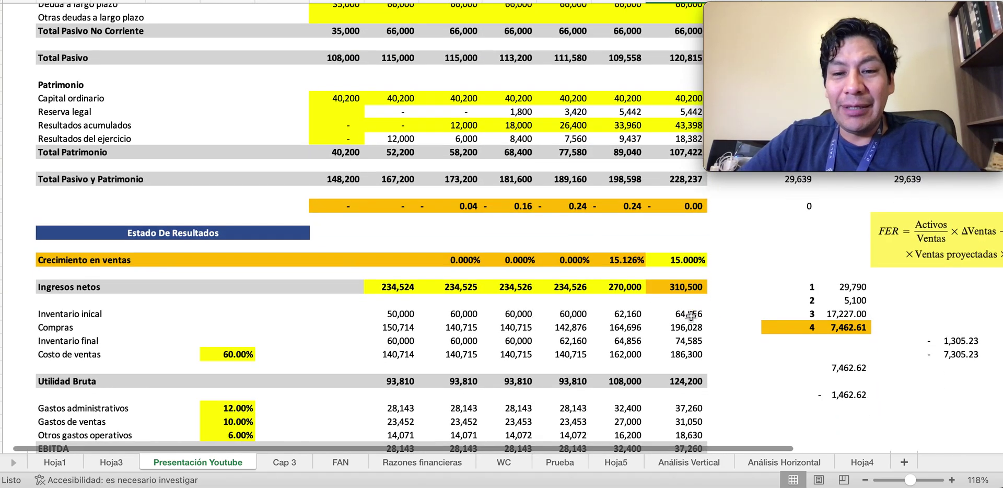
pyautogui.scroll(-3, 690, 314)
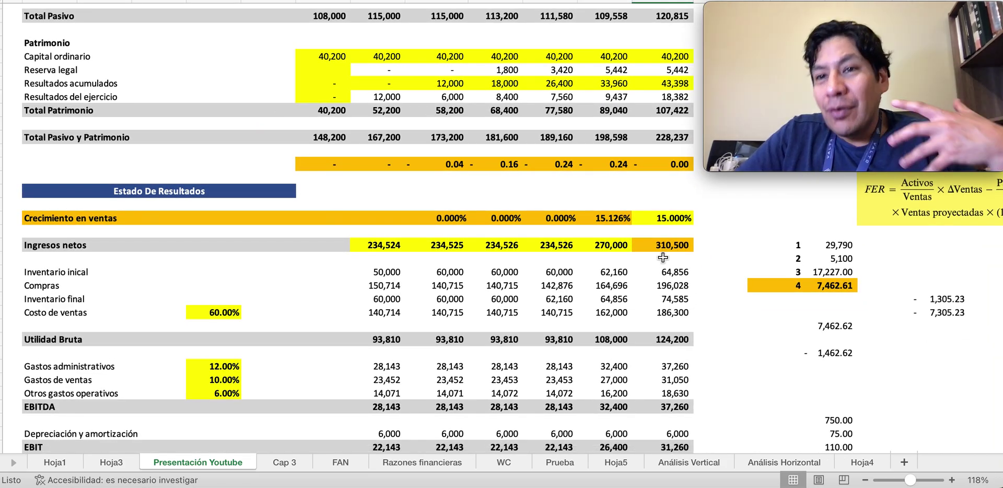
# Step: Review the 2028 income statement down to net income, along with the dividend and profit reinvestment percentages
pyautogui.scroll(-3, 662, 257)
pyautogui.scroll(-10, 662, 257)
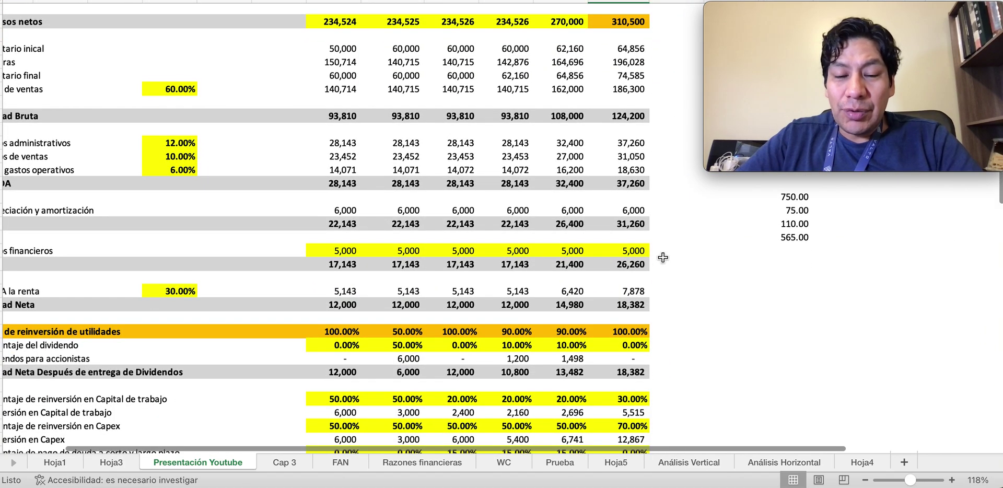
pyautogui.scroll(3, 618, 267)
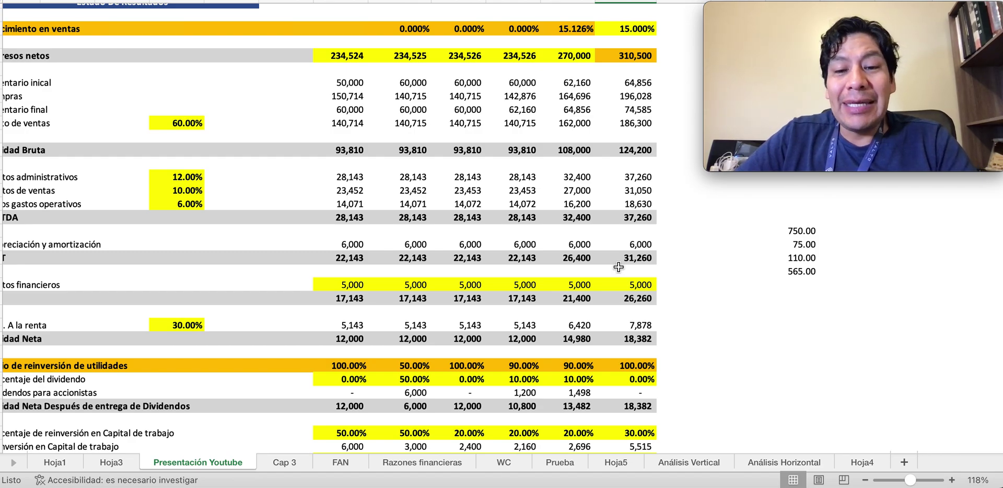
pyautogui.scroll(-15, 654, 322)
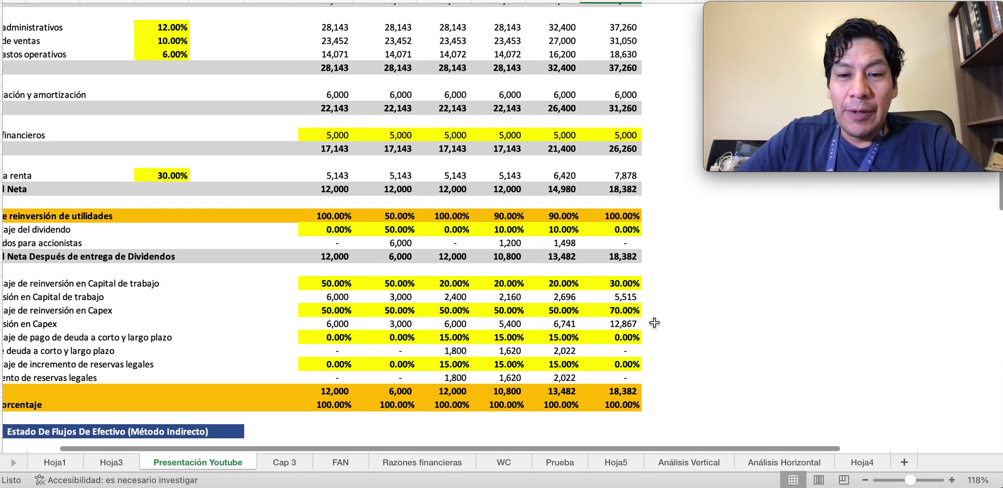
pyautogui.scroll(6, 654, 323)
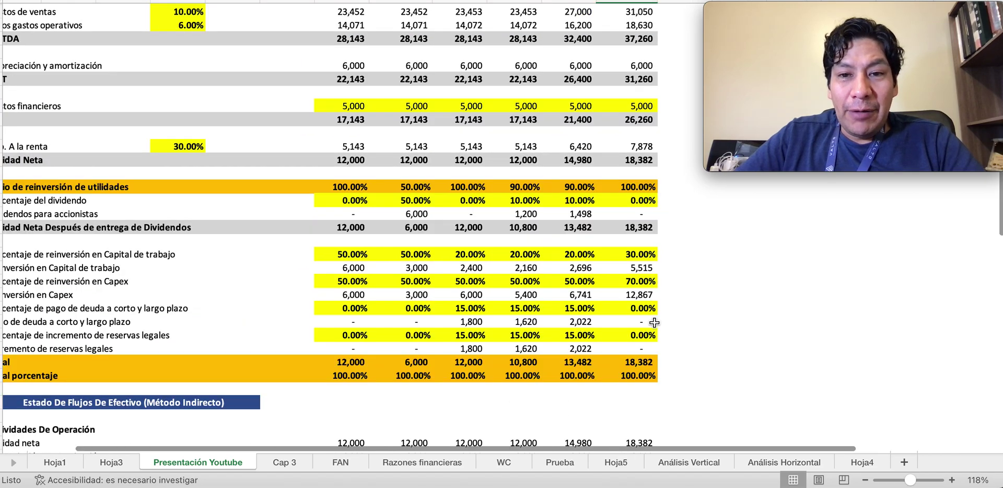
pyautogui.scroll(-5, 654, 322)
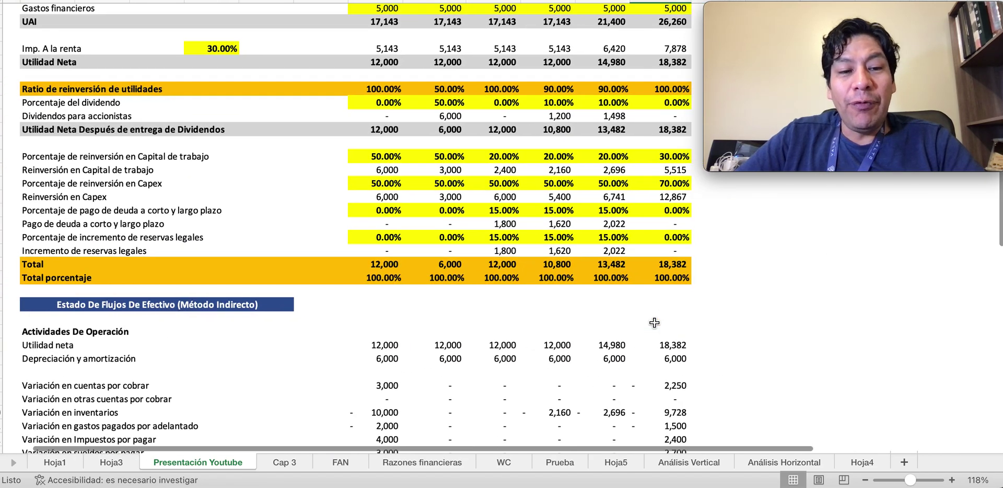
# Step: Examine the 2028 operating and investing activities in the indirect-method cash flow statement
pyautogui.scroll(-10, 535, 310)
pyautogui.scroll(4, 535, 310)
pyautogui.scroll(-7, 536, 309)
pyautogui.hscroll(2, 535, 309)
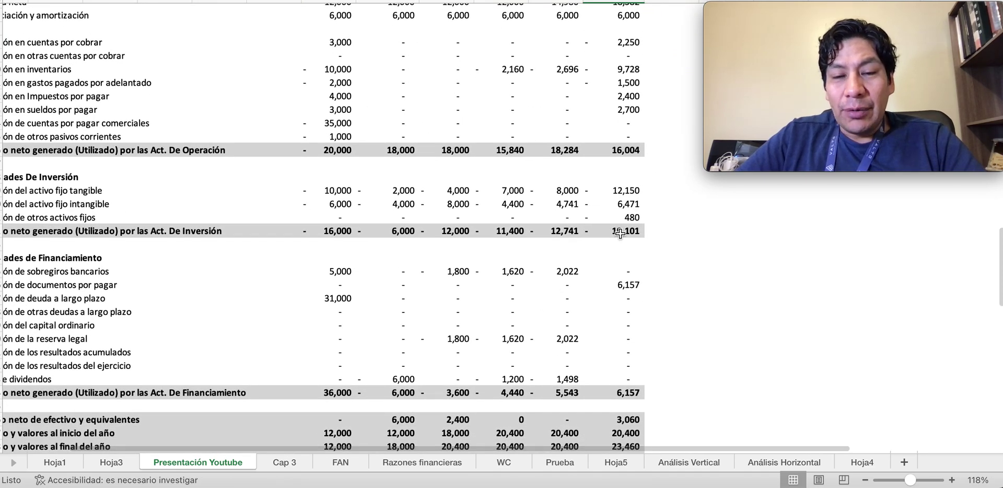
pyautogui.scroll(3, 620, 234)
pyautogui.hscroll(-1, 620, 234)
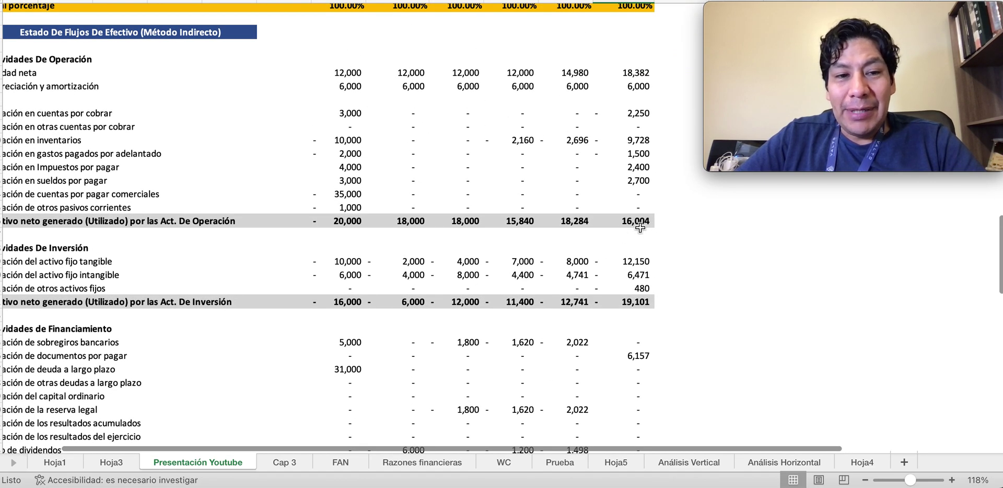
pyautogui.scroll(1, 639, 227)
pyautogui.hscroll(-1, 640, 227)
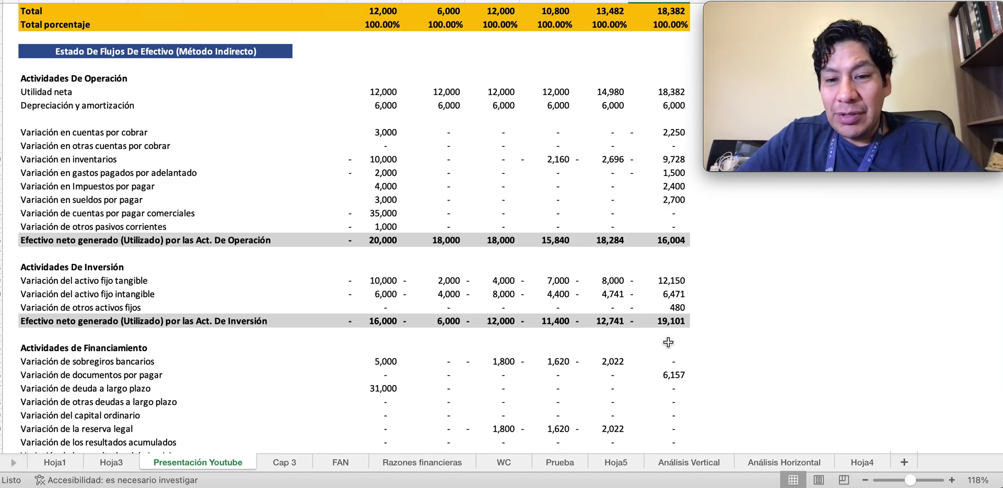
# Step: Inspect the 2028 financing activities, the change in notes payable and the net change in cash (Cambio neto de efectivo y equivalentes)
pyautogui.scroll(-1, 681, 350)
pyautogui.scroll(-1, 684, 353)
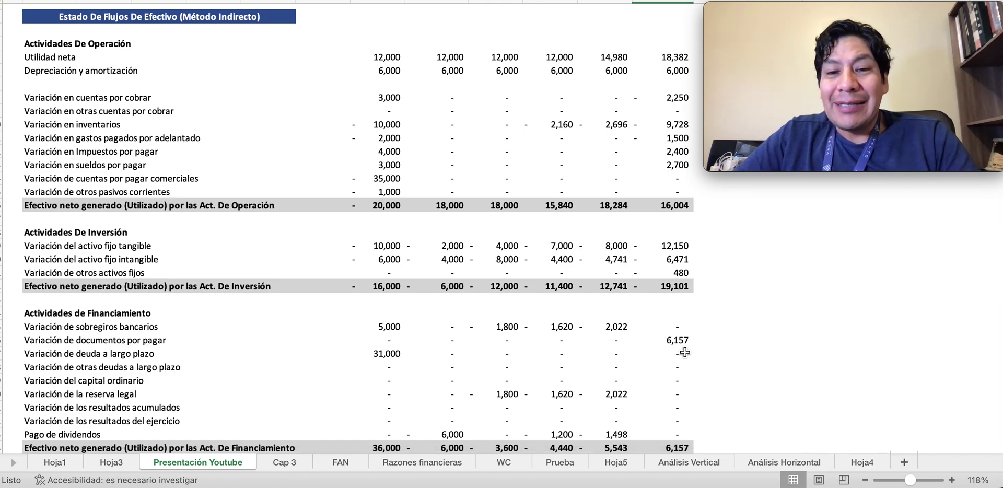
pyautogui.scroll(-5, 684, 352)
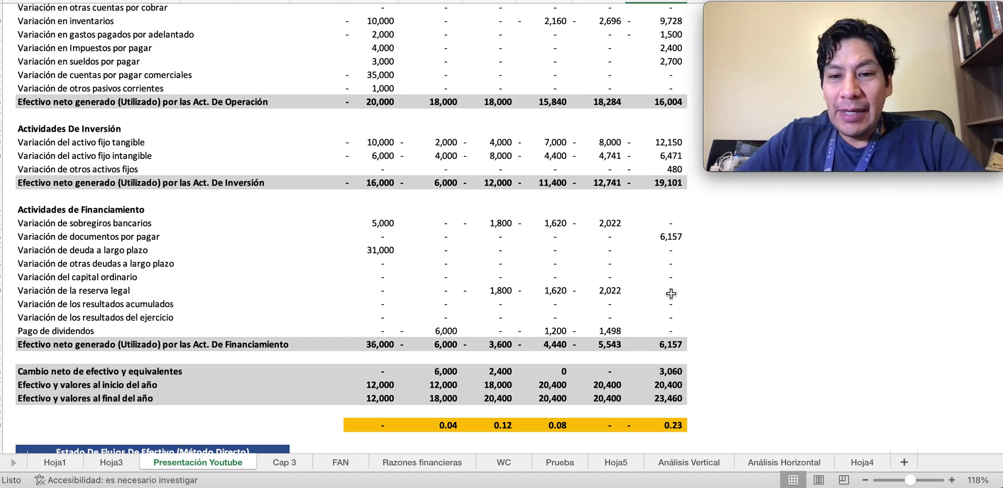
pyautogui.scroll(-5, 671, 303)
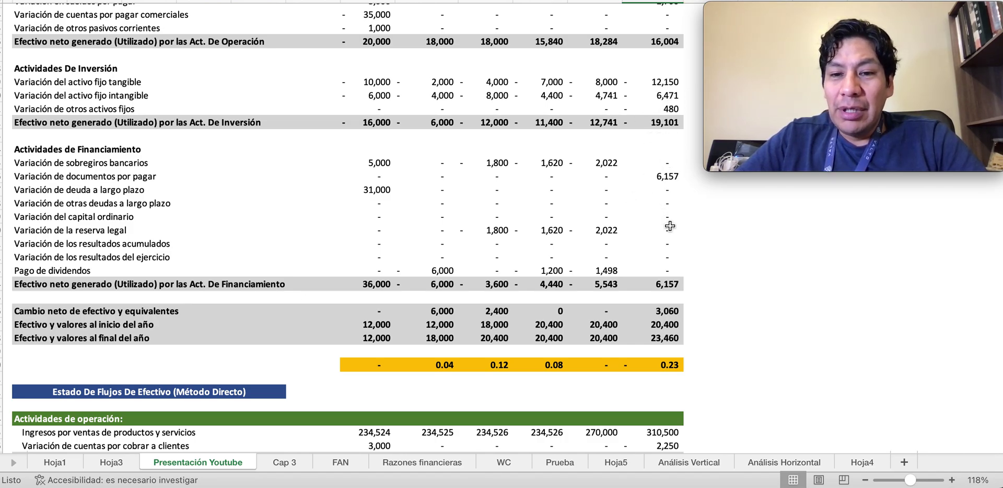
pyautogui.click(666, 285)
pyautogui.click(670, 315)
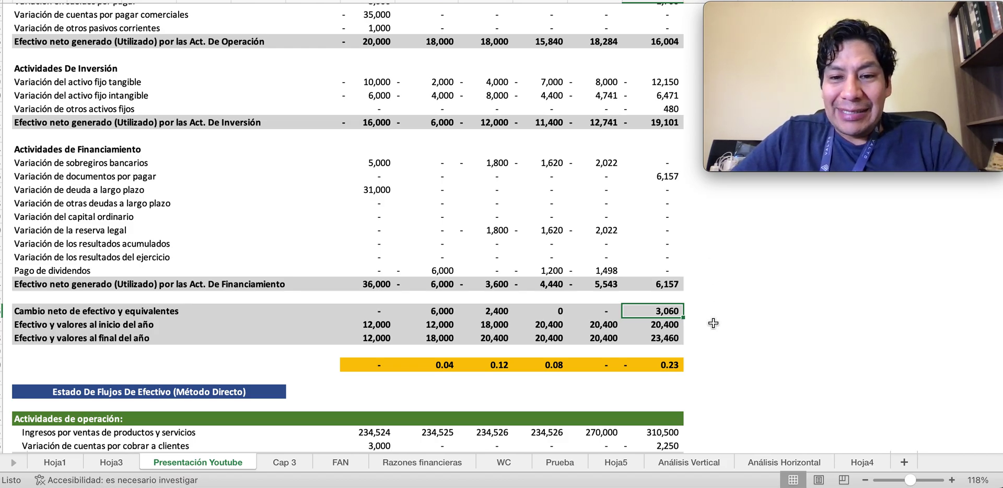
# Step: Revisit the 2028 profit reinvestment section, the income statement and the balance check beside the FER calculation
pyautogui.scroll(15, 713, 323)
pyautogui.hscroll(2, 713, 323)
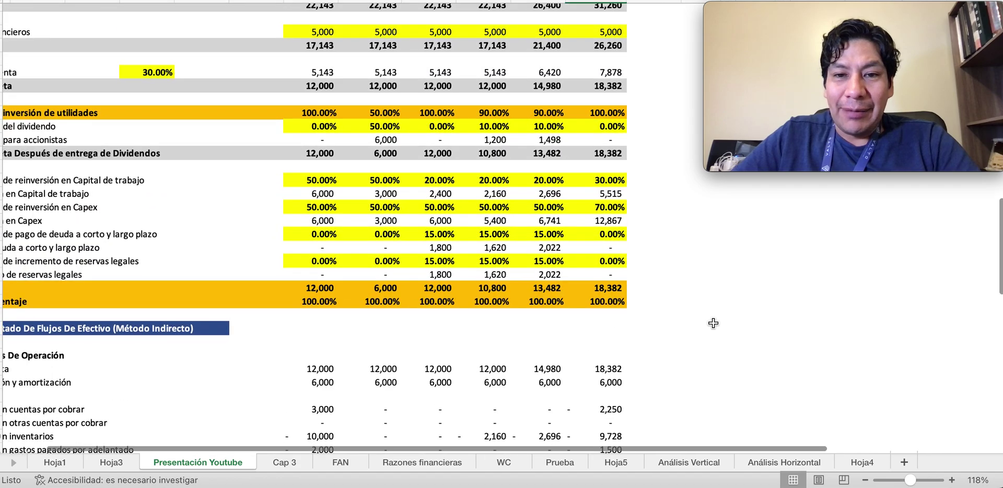
pyautogui.scroll(12, 714, 323)
pyautogui.scroll(1, 713, 324)
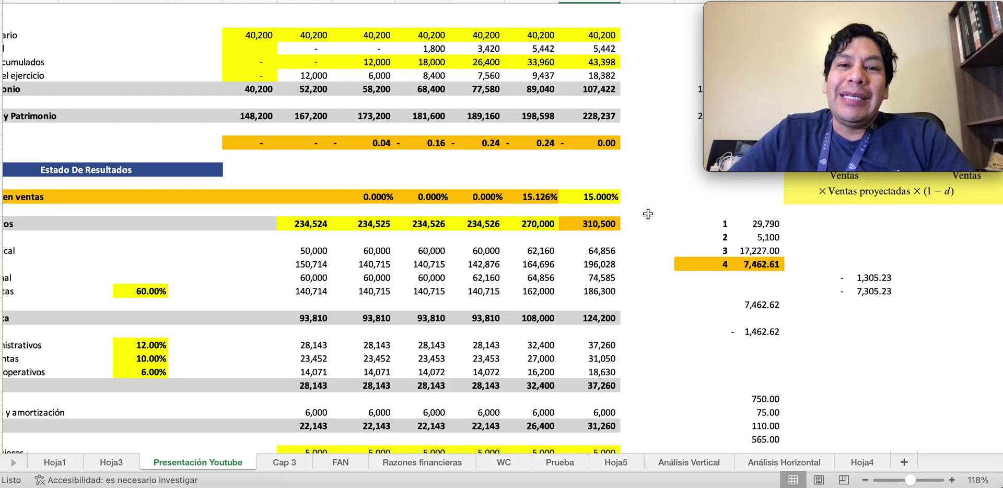
pyautogui.click(600, 196)
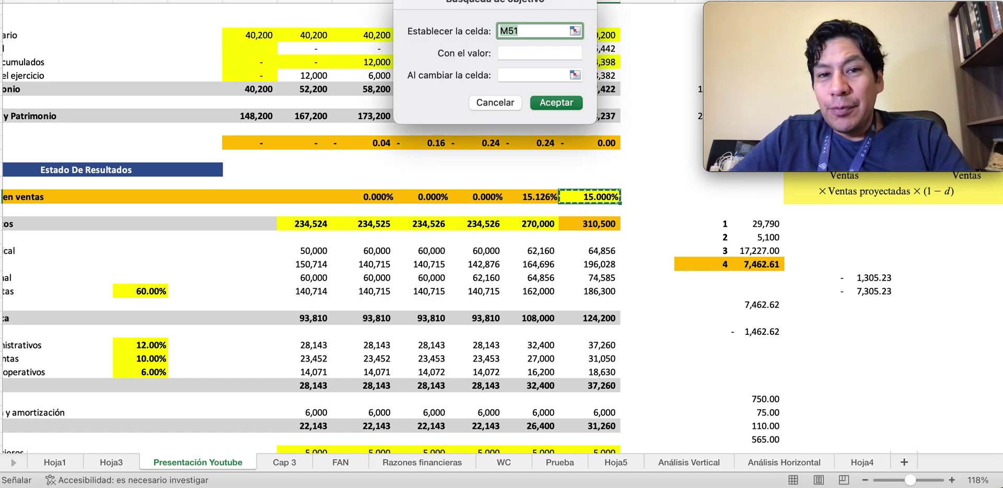
pyautogui.moveTo(436, 8); pyautogui.dragTo(329, 120)
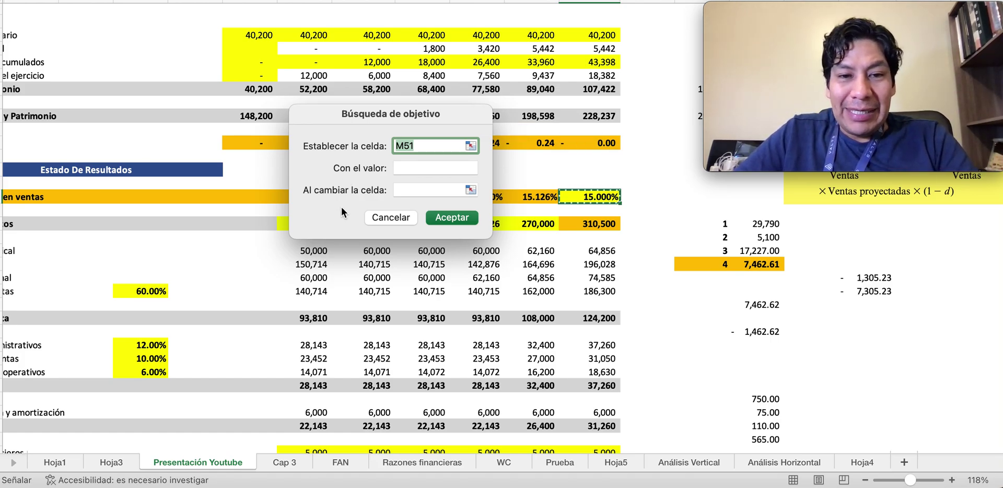
pyautogui.click(390, 219)
# Step: Clear the 2028 short-term documents payable amount (por pagar corto plazo) in the balance sheet's current liabilities
pyautogui.scroll(6, 595, 166)
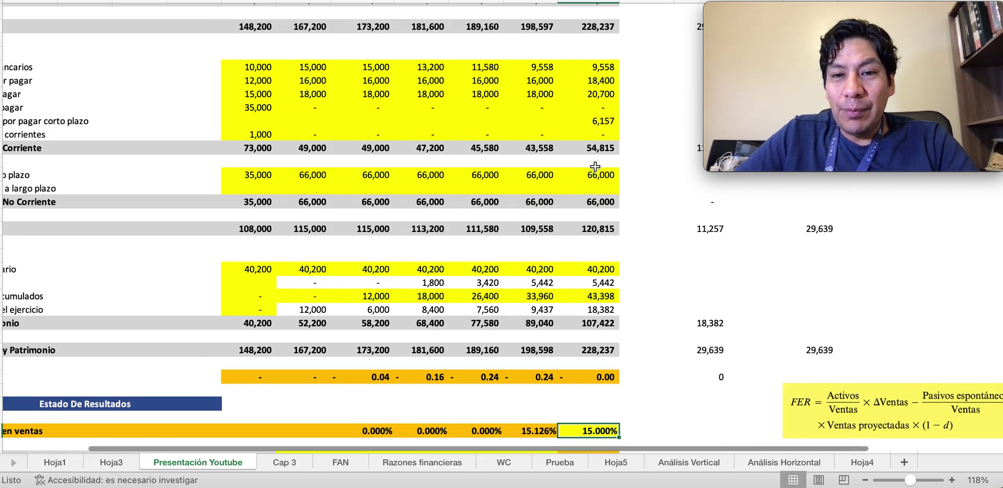
pyautogui.scroll(1, 595, 166)
pyautogui.click(606, 126)
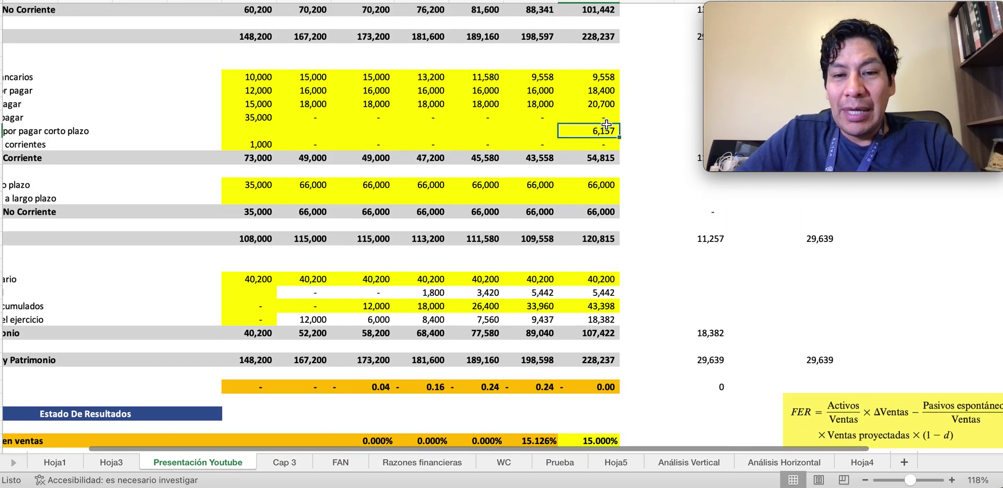
pyautogui.press('Delete')
pyautogui.scroll(-6, 638, 232)
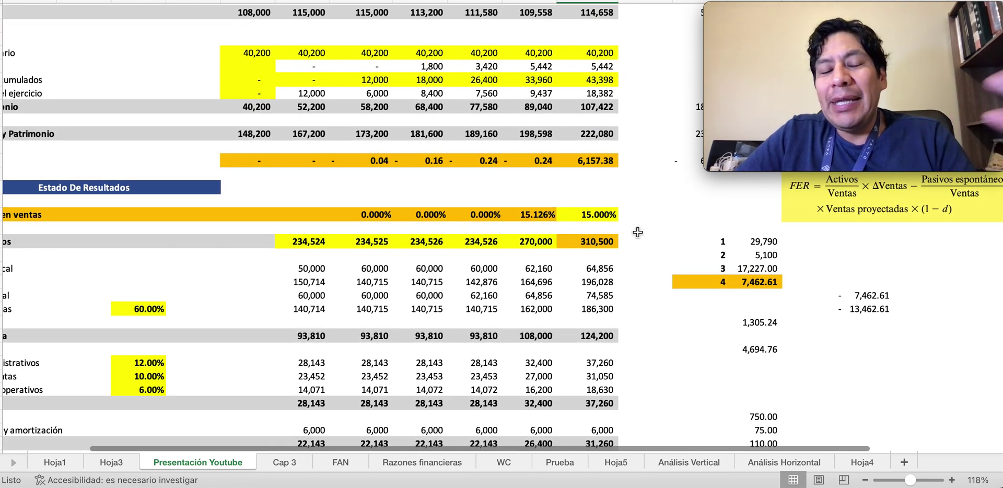
# Step: Use Goal Seek to bring the 2028 balance check in M47 to 0 by changing the sales growth in M51, and keep the solution
pyautogui.moveTo(705, 13)
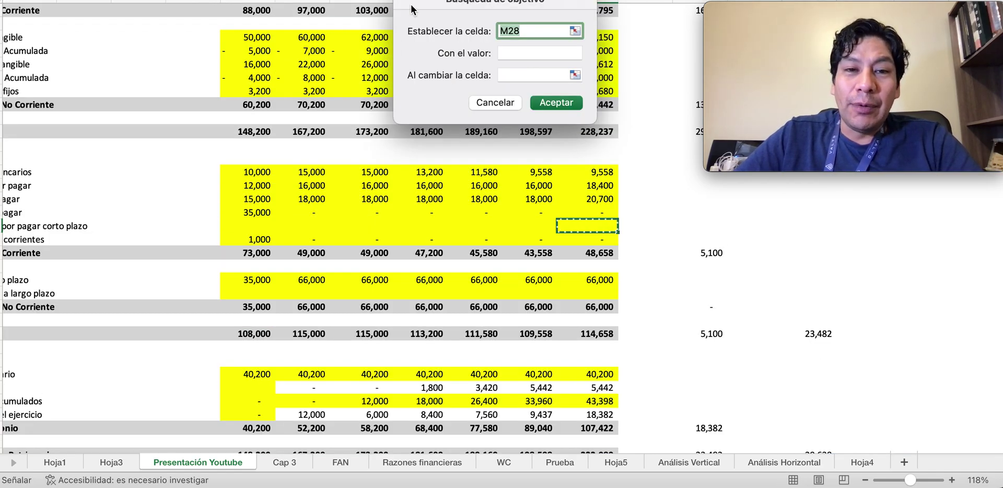
pyautogui.moveTo(411, 8); pyautogui.dragTo(323, 99)
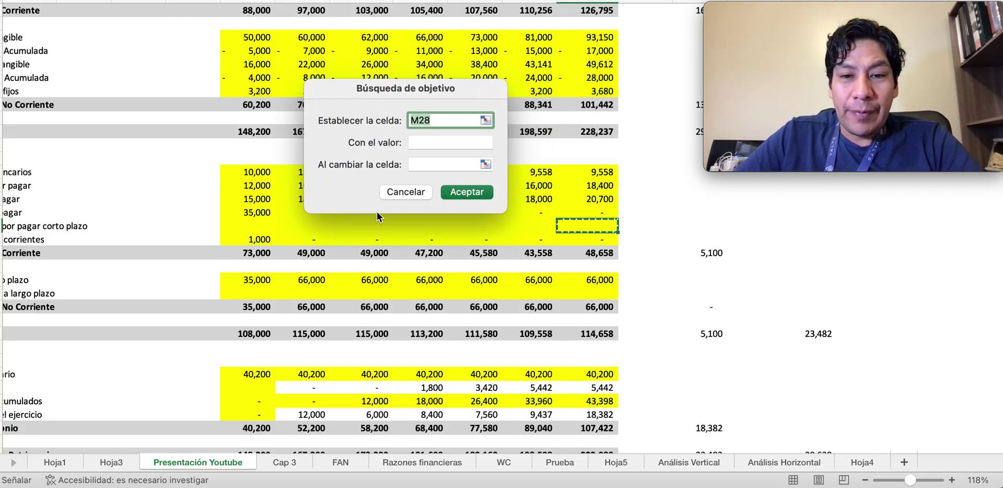
pyautogui.scroll(-5, 608, 297)
pyautogui.scroll(-1, 608, 297)
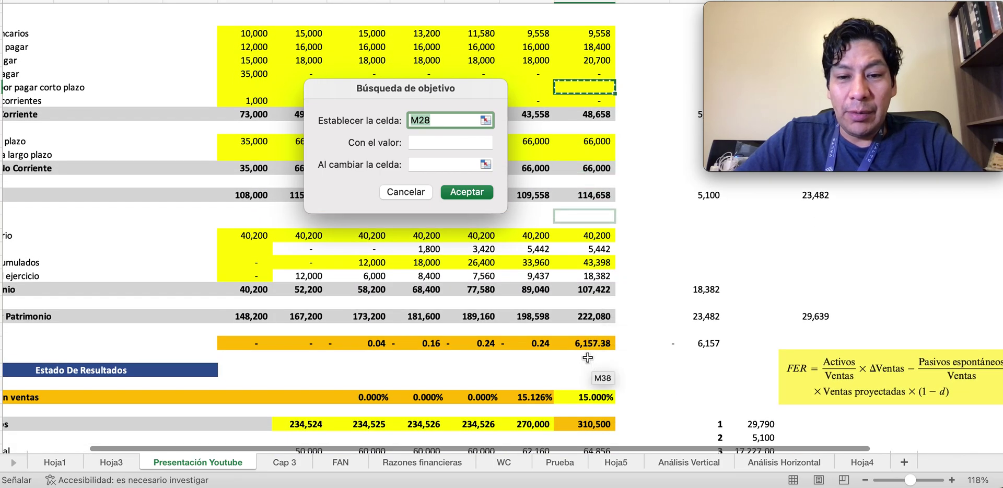
pyautogui.click(591, 346)
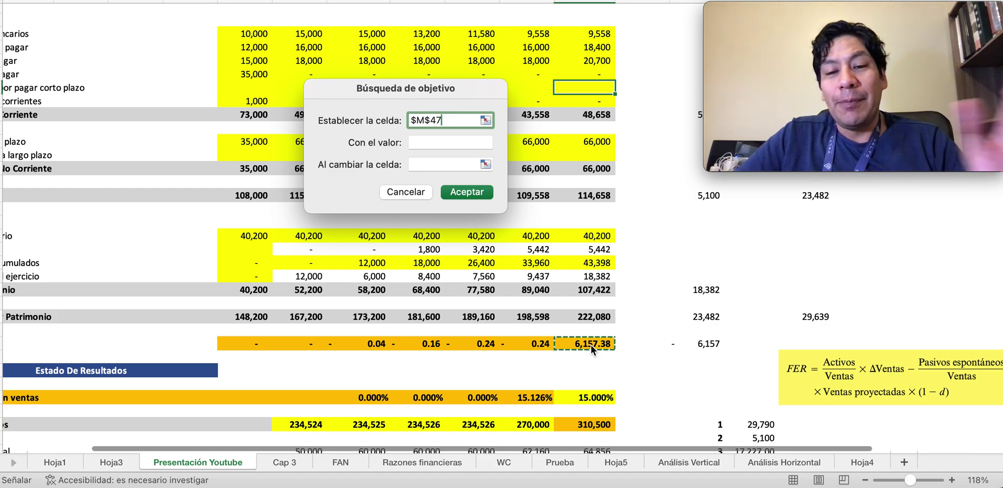
pyautogui.click(434, 142)
pyautogui.write('0')
pyautogui.click(432, 166)
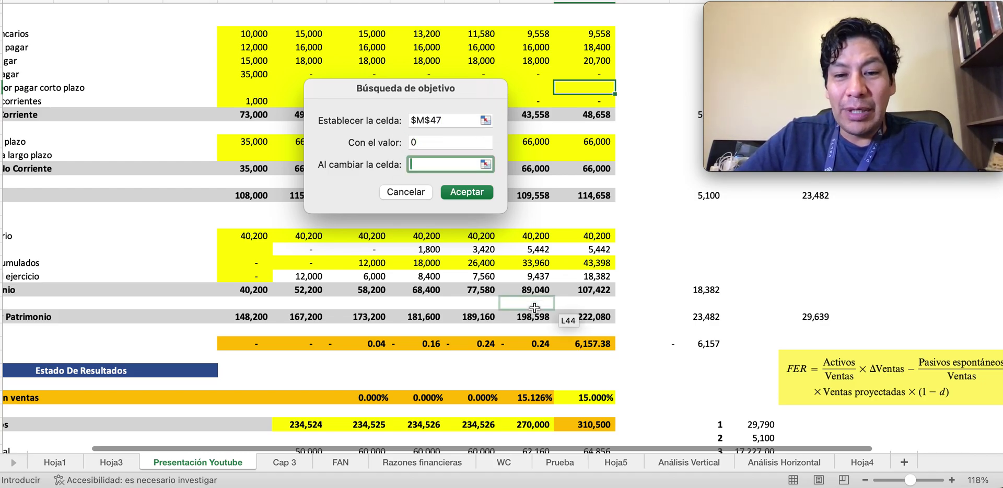
pyautogui.click(577, 401)
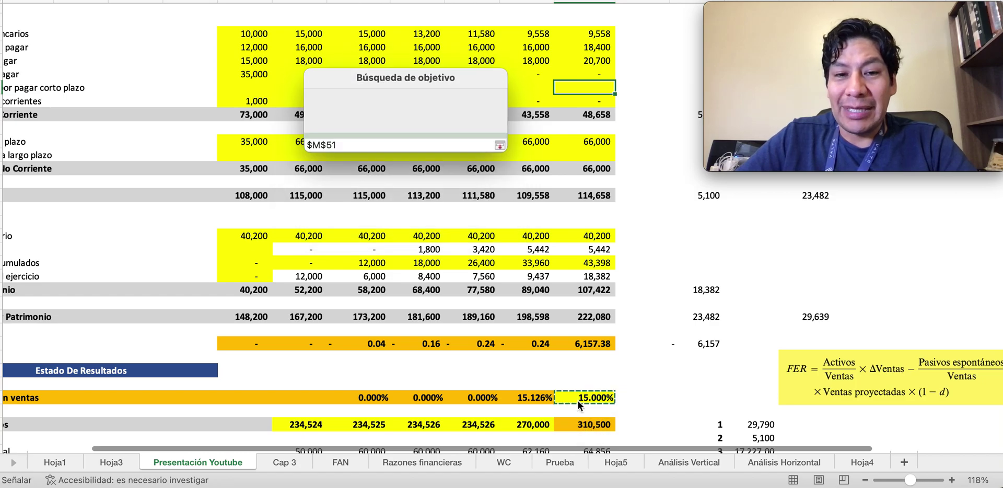
pyautogui.click(468, 192)
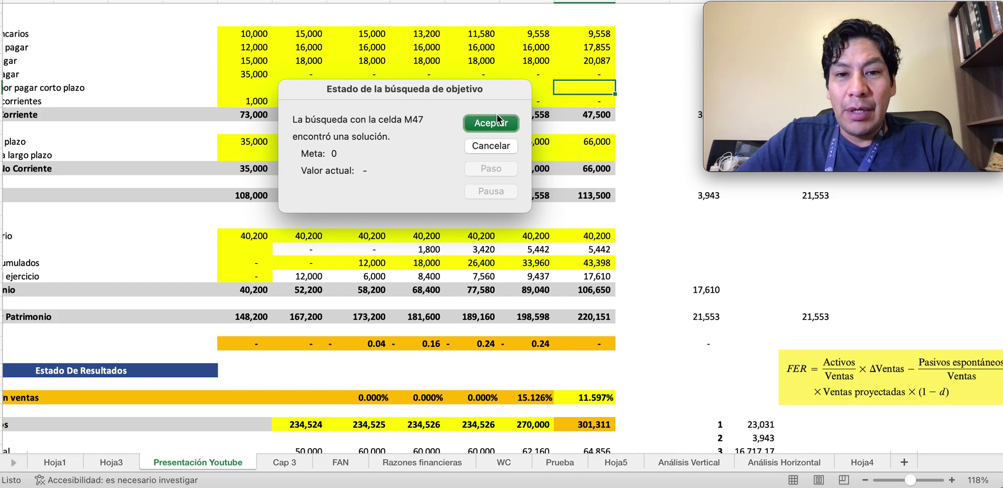
pyautogui.click(495, 121)
# Step: Set the 2028 dividend percentage (Porcentaje del dividendo) to 30%
pyautogui.scroll(-3, 597, 310)
pyautogui.scroll(-1, 597, 311)
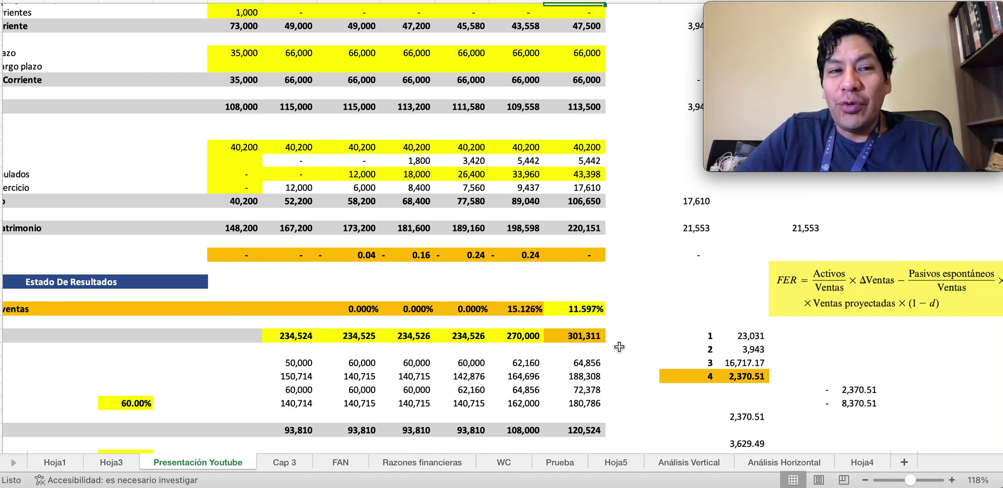
pyautogui.scroll(-10, 589, 343)
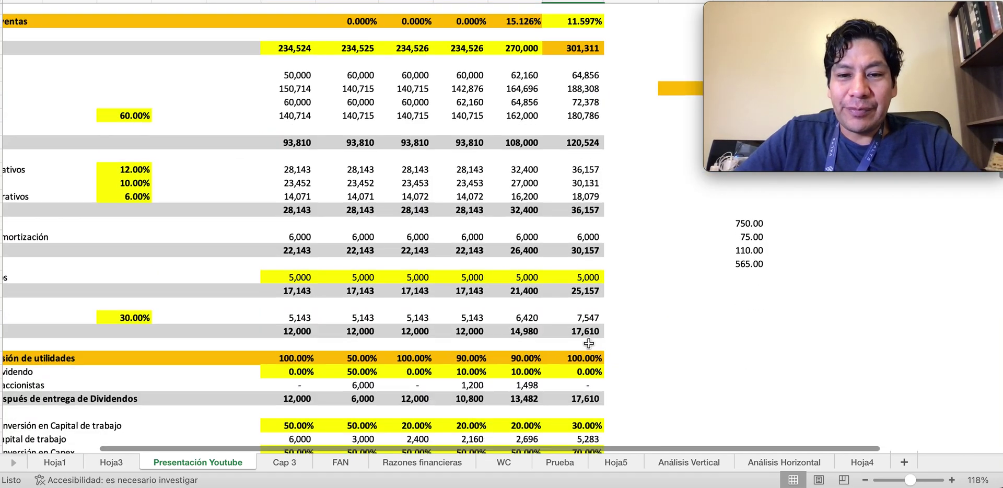
pyautogui.scroll(-1, 588, 343)
pyautogui.hscroll(-3, 543, 184)
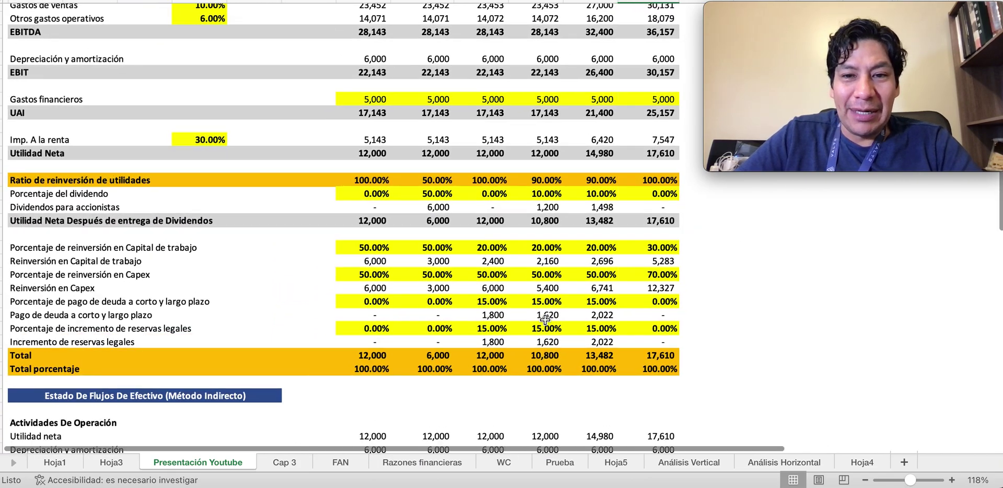
pyautogui.hscroll(-2, 551, 190)
pyautogui.scroll(1, 551, 190)
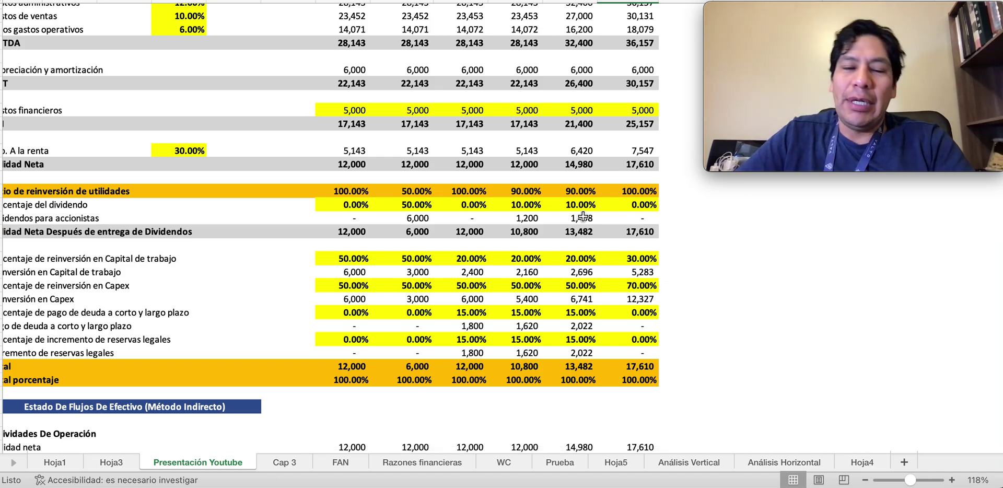
pyautogui.click(637, 204)
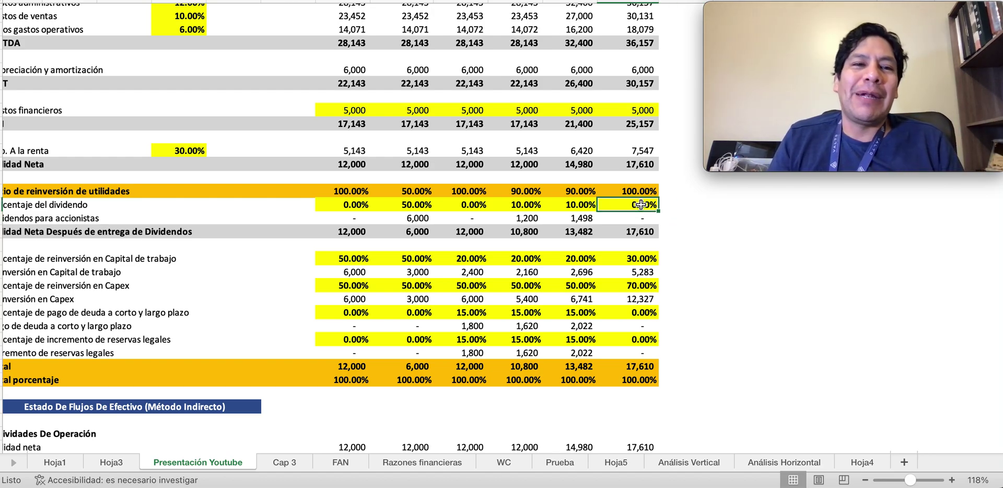
pyautogui.press('Down')
pyautogui.press('Up')
pyautogui.write('30')
pyautogui.press('Return')
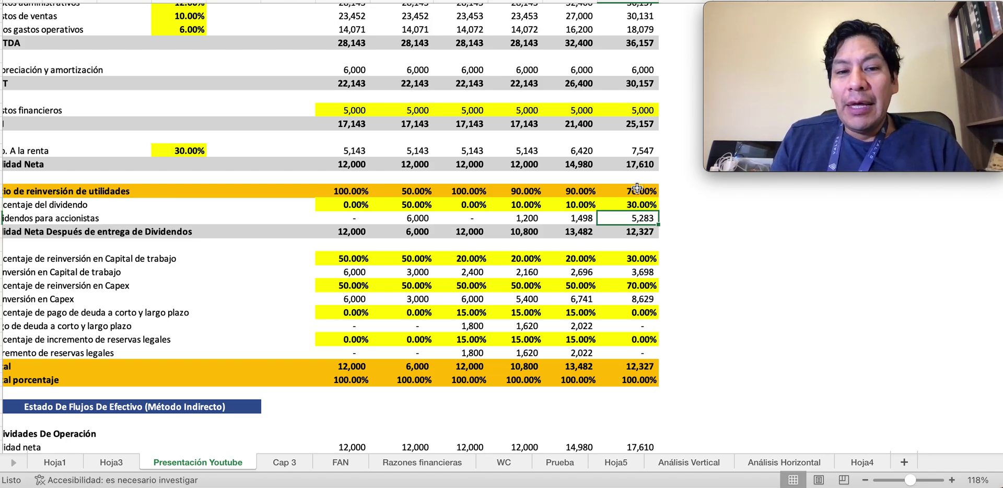
# Step: With the new dividend percentage, rerun Goal Seek on M47 with target value 0, changing the 2028 sales growth in M51, and accept the solution
pyautogui.scroll(10, 604, 224)
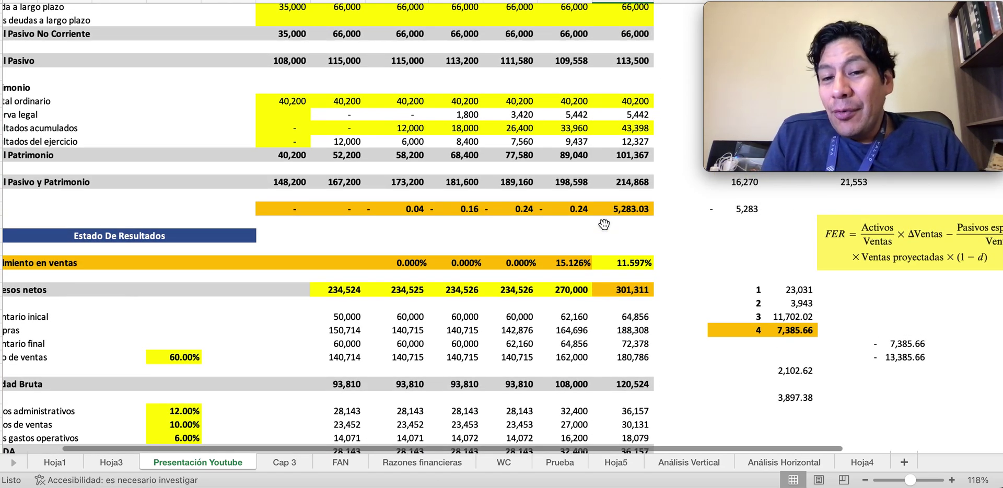
pyautogui.click(623, 266)
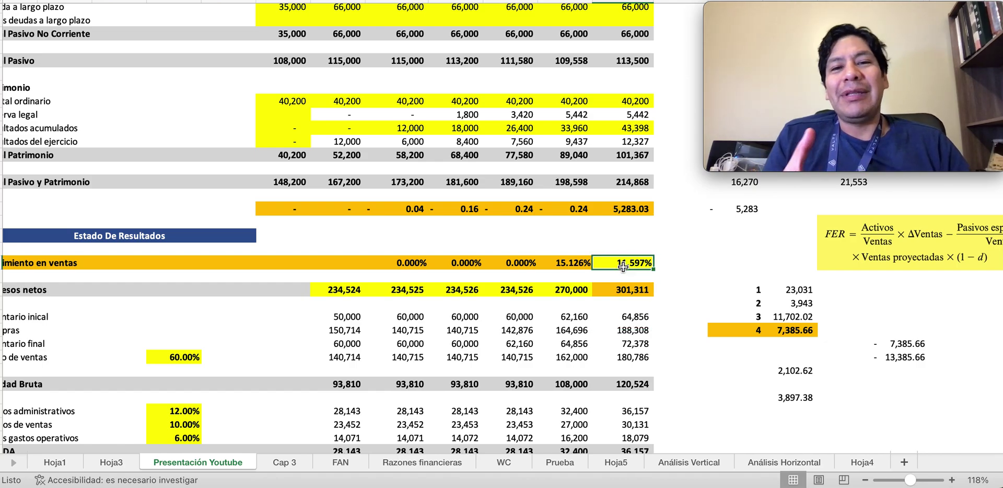
pyautogui.click(625, 213)
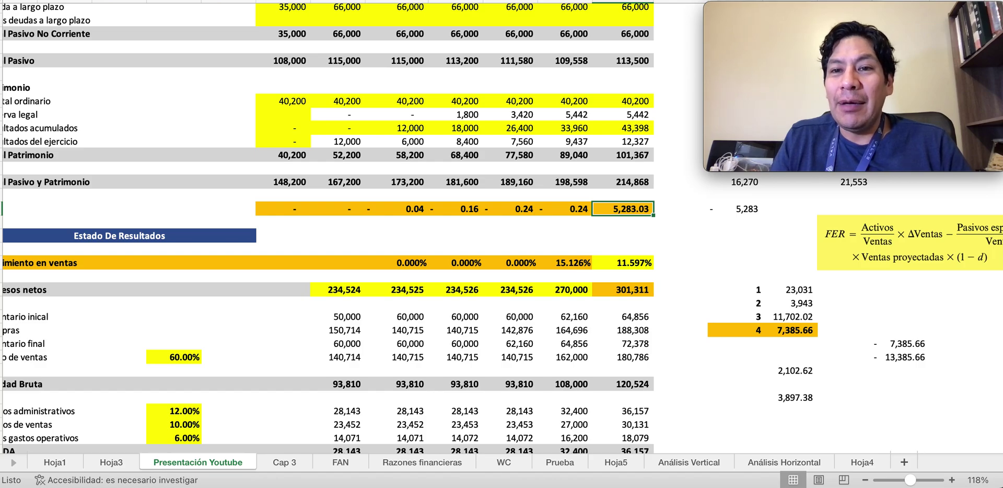
pyautogui.click(747, 1)
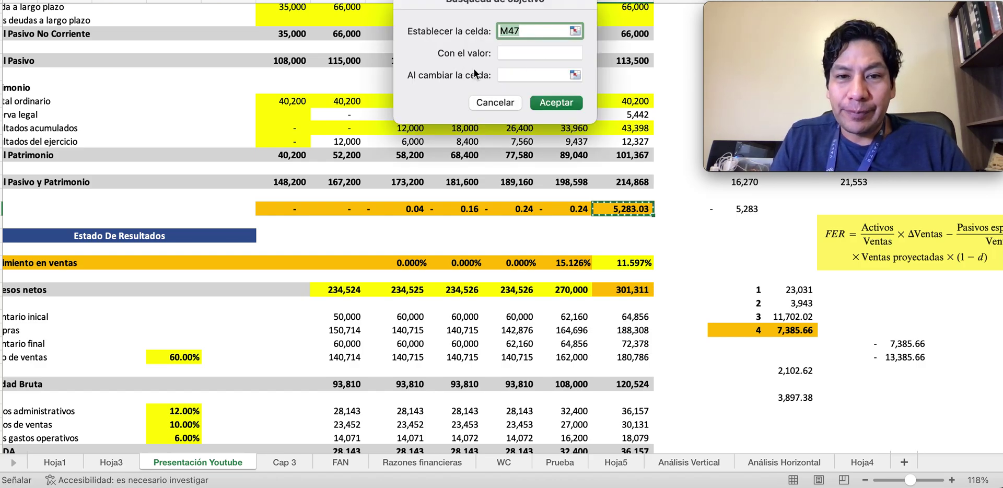
pyautogui.click(618, 209)
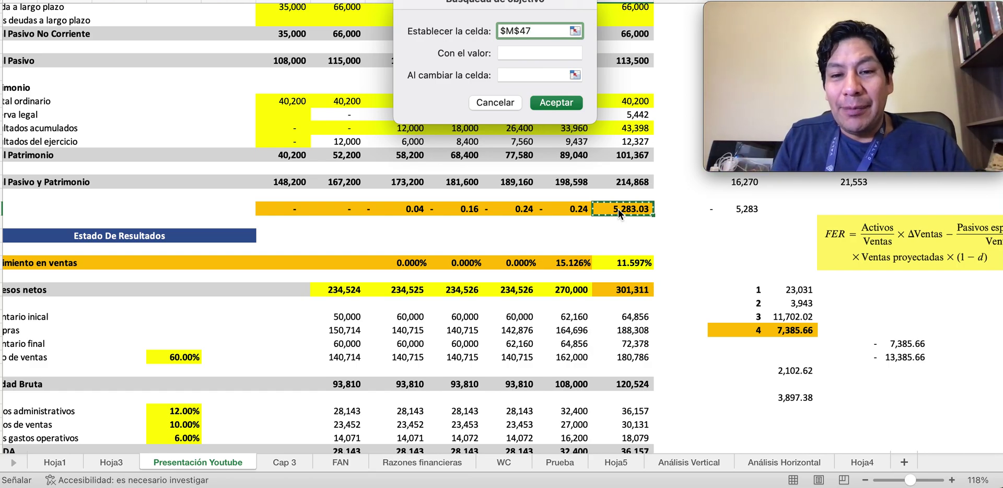
pyautogui.press('Tab')
pyautogui.write('0')
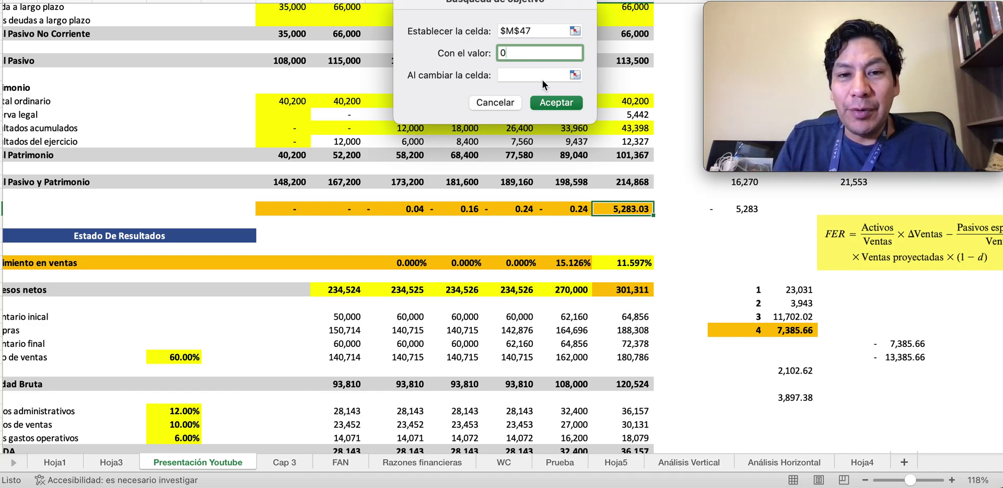
pyautogui.click(516, 77)
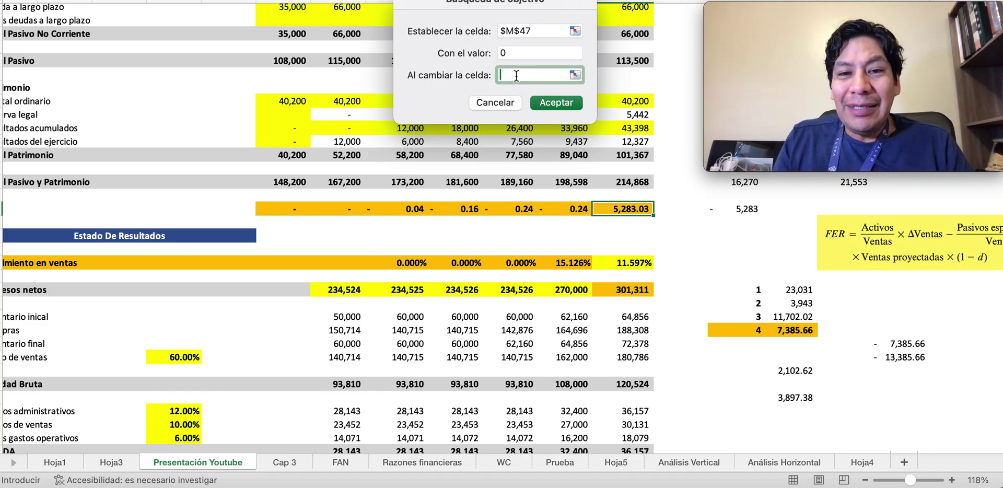
pyautogui.click(616, 262)
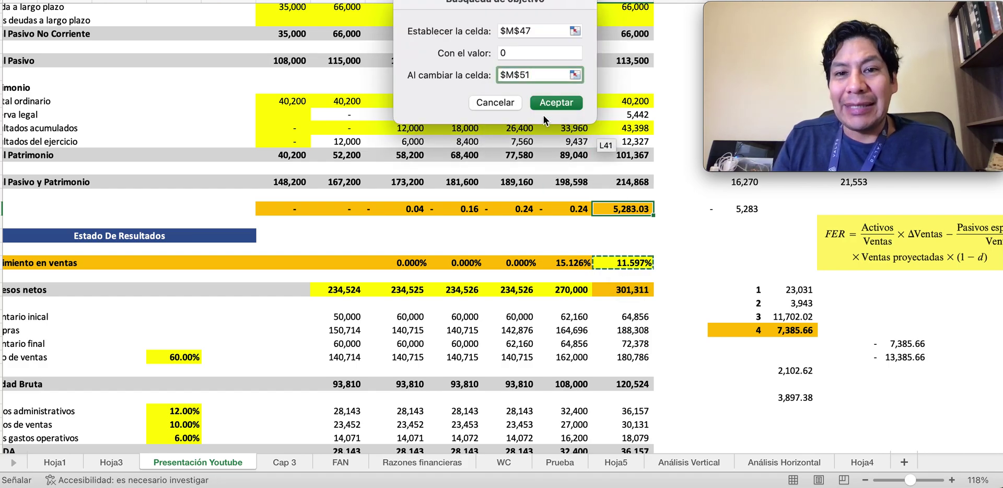
pyautogui.click(548, 101)
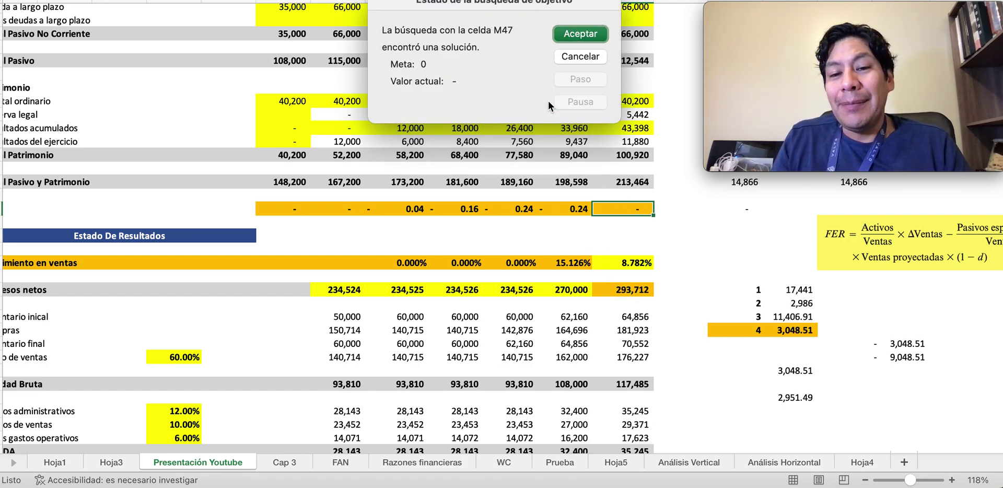
pyautogui.click(570, 33)
pyautogui.click(699, 253)
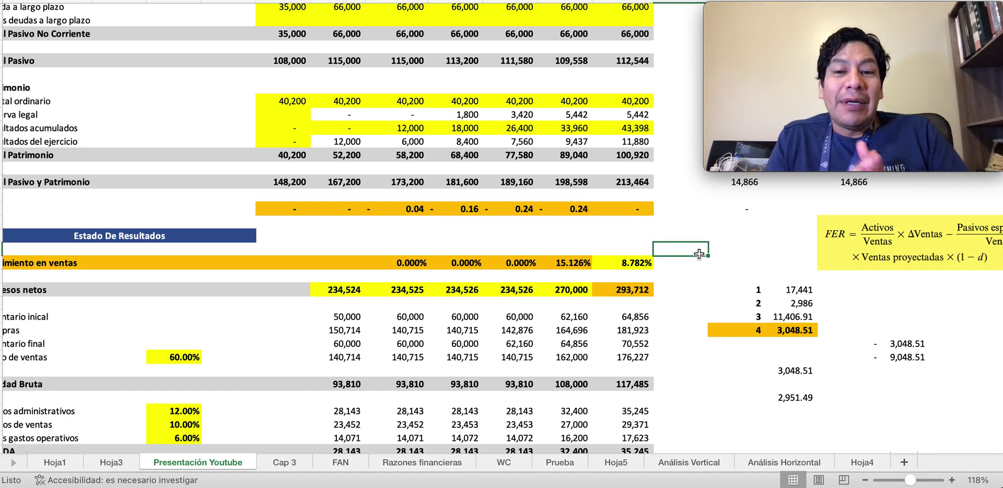
# Step: Review the 2028 sales growth, shareholder dividends, profit reinvestment and income statement, ending at the balance sheet's assets and liabilities
pyautogui.click(630, 263)
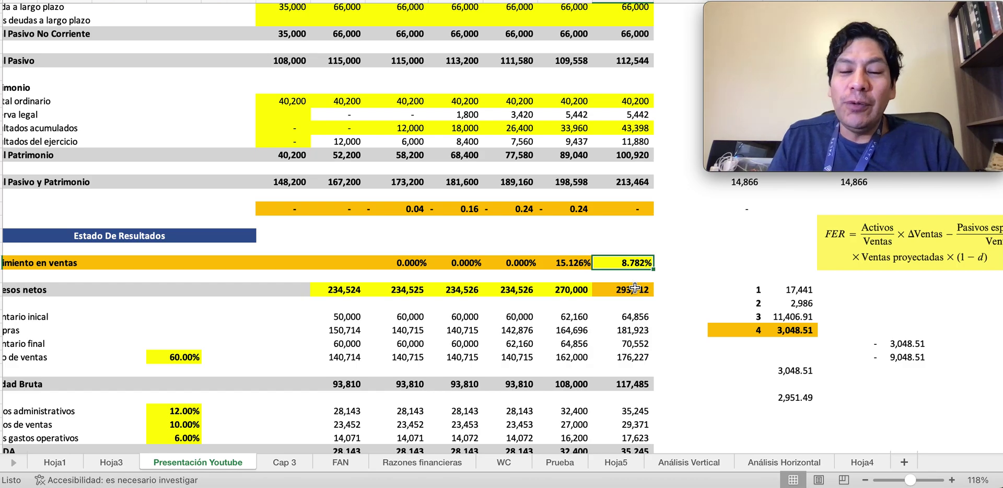
pyautogui.scroll(-15, 634, 288)
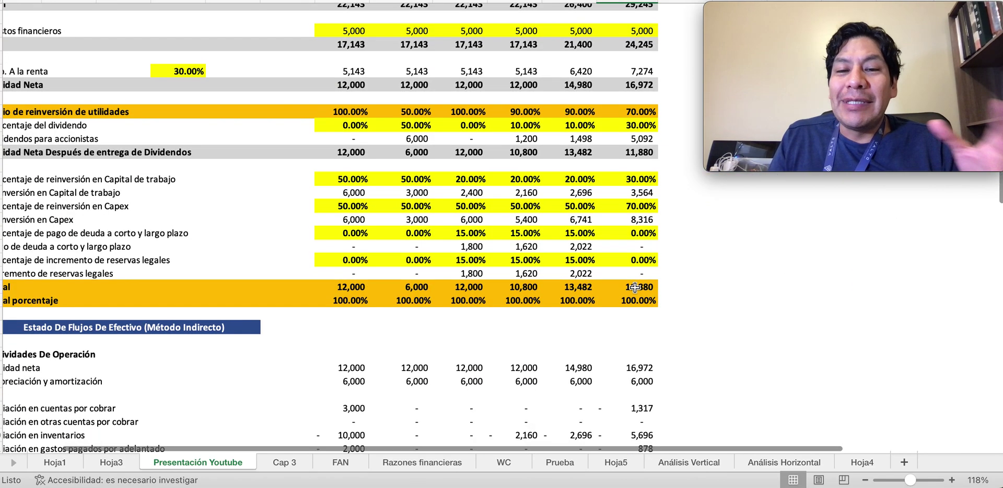
pyautogui.scroll(3, 634, 288)
pyautogui.click(640, 186)
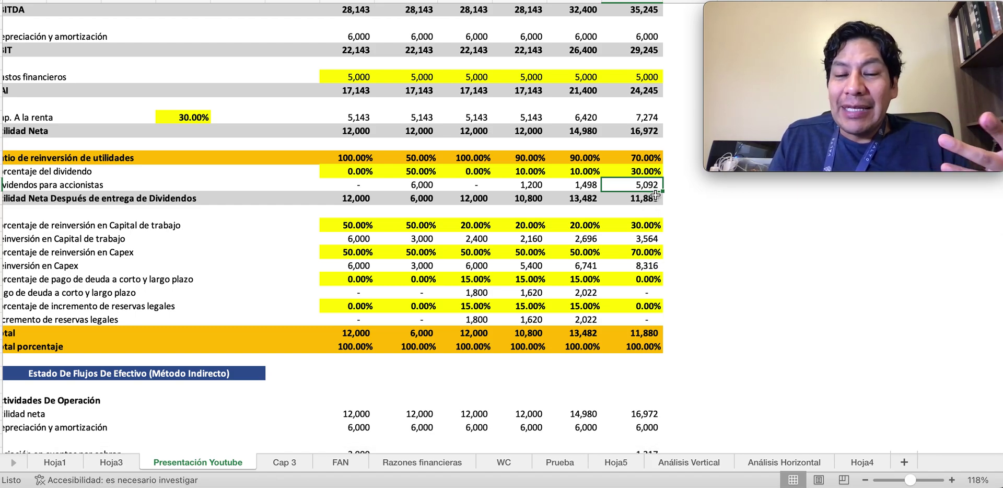
pyautogui.scroll(13, 656, 195)
pyautogui.scroll(1, 656, 194)
pyautogui.scroll(-5, 655, 194)
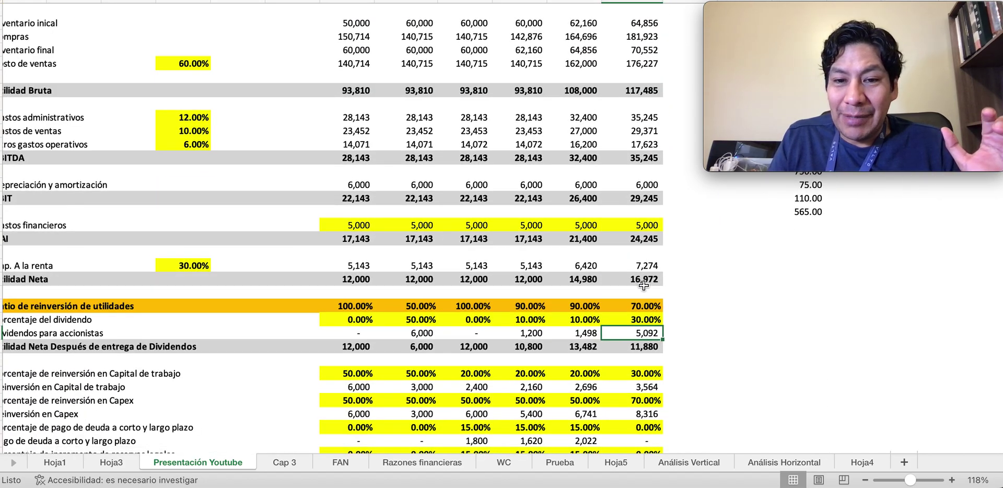
pyautogui.scroll(-5, 646, 292)
pyautogui.scroll(-3, 647, 295)
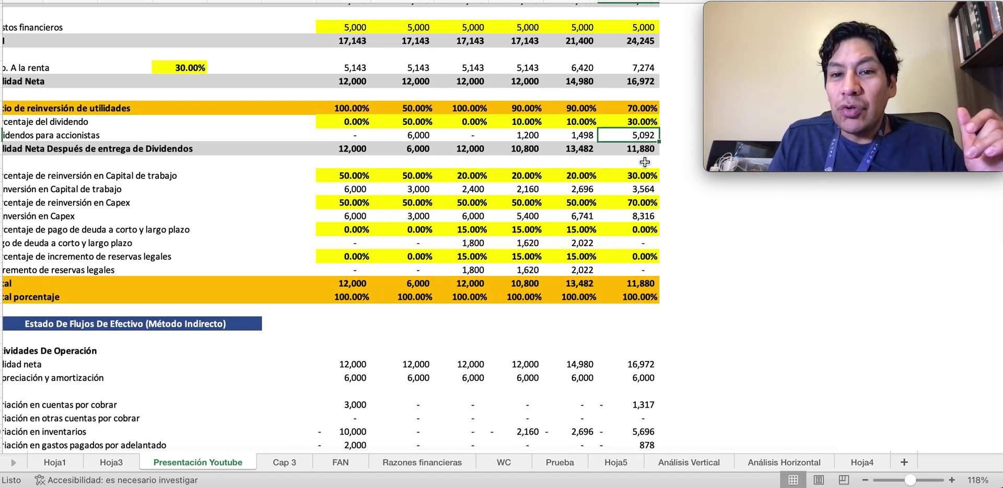
pyautogui.scroll(10, 645, 157)
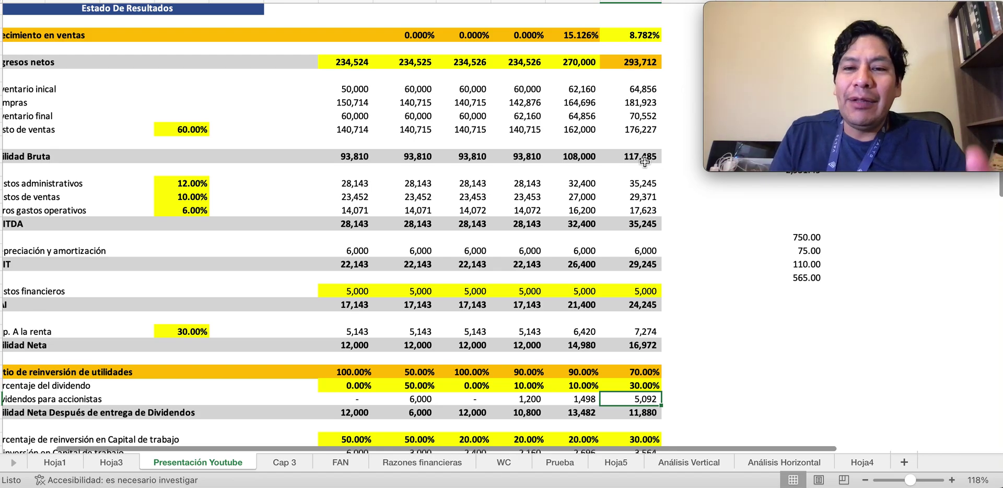
pyautogui.scroll(10, 646, 157)
pyautogui.scroll(1, 650, 104)
pyautogui.hscroll(2, 649, 104)
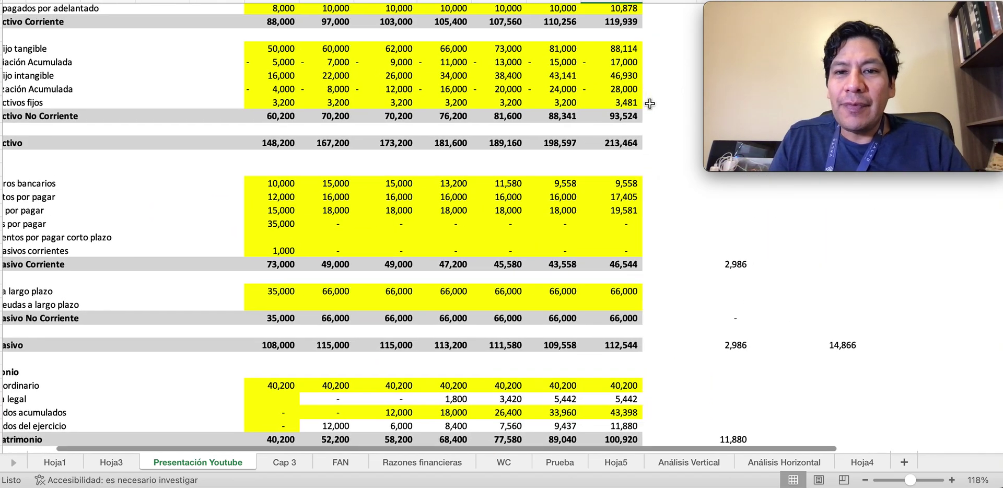
# Step: Check the 2028 balance check and sales growth against the additional-funds calculation beside the income statement
pyautogui.scroll(-8, 650, 104)
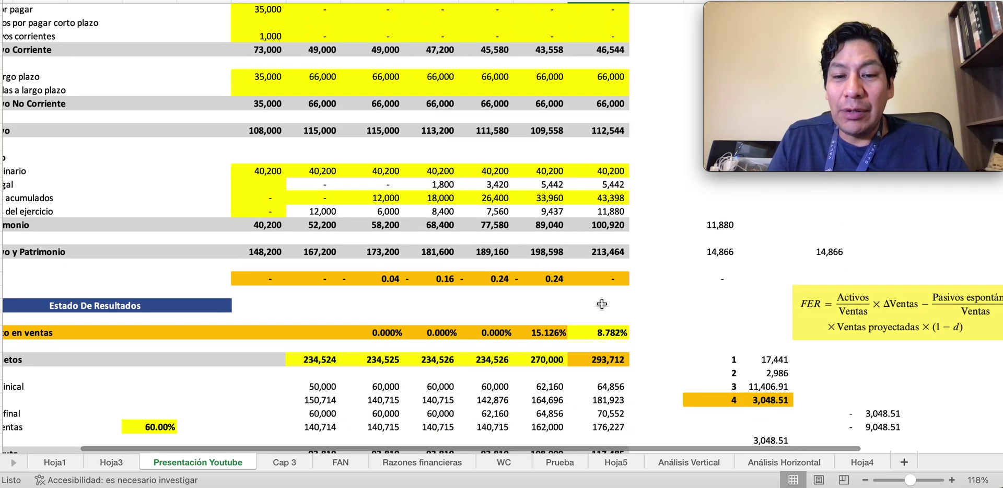
pyautogui.click(611, 333)
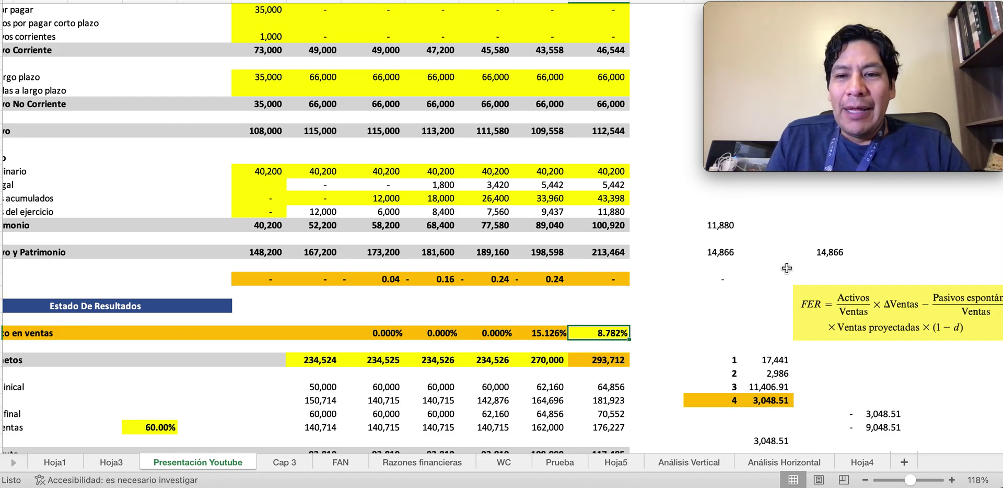
pyautogui.click(840, 219)
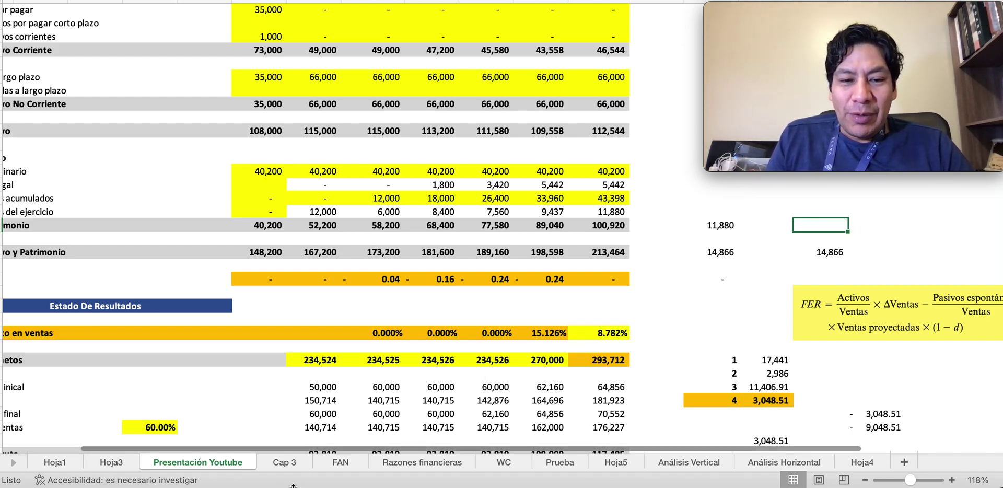
# Step: Consult the Cap 3 and FAN sheets, ending with a close-up of the FER formula on the FAN sheet
pyautogui.click(341, 462)
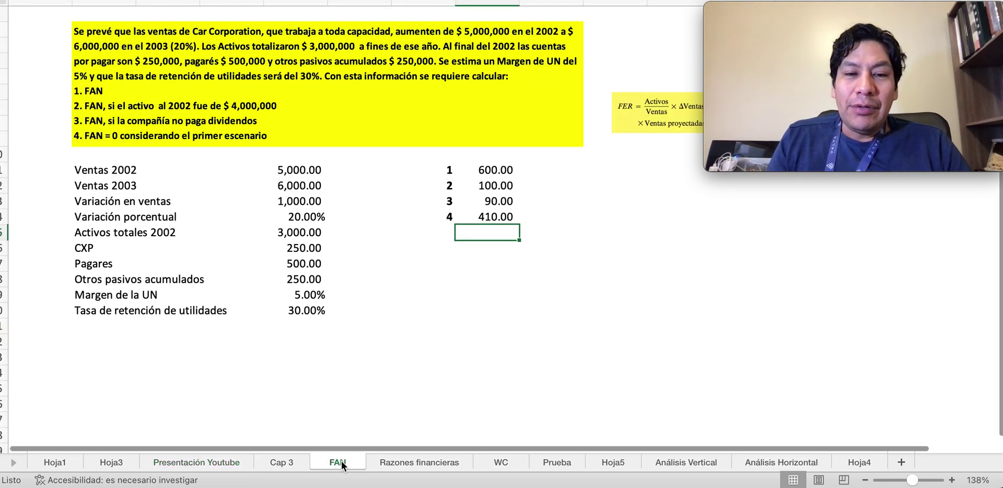
pyautogui.click(293, 462)
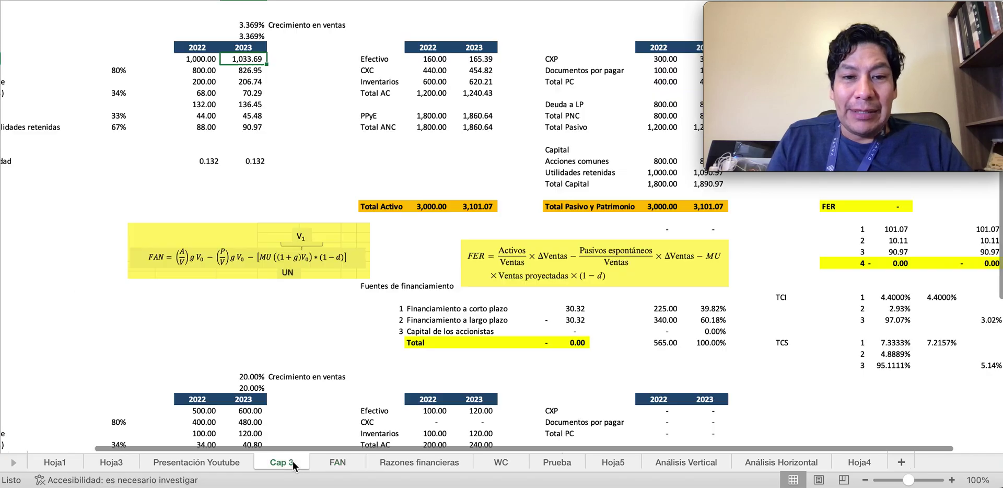
pyautogui.click(339, 462)
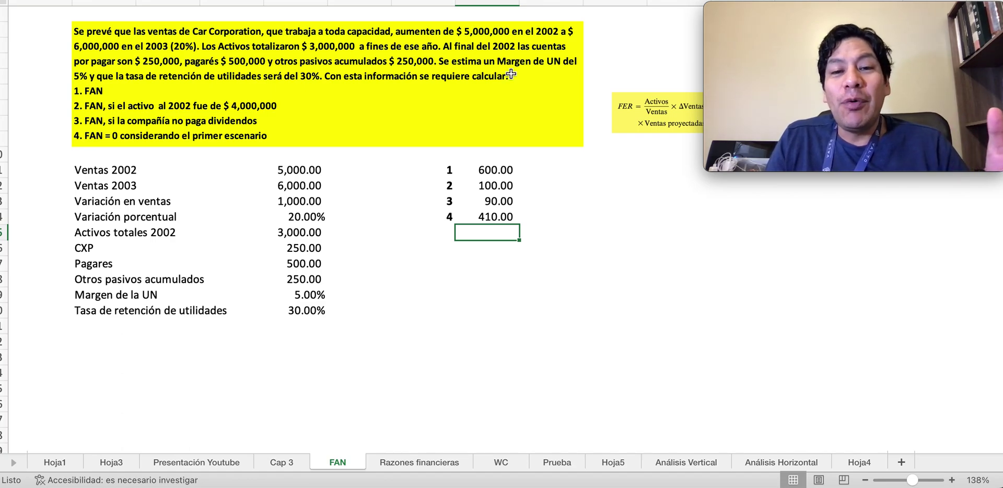
pyautogui.hscroll(5, 511, 74)
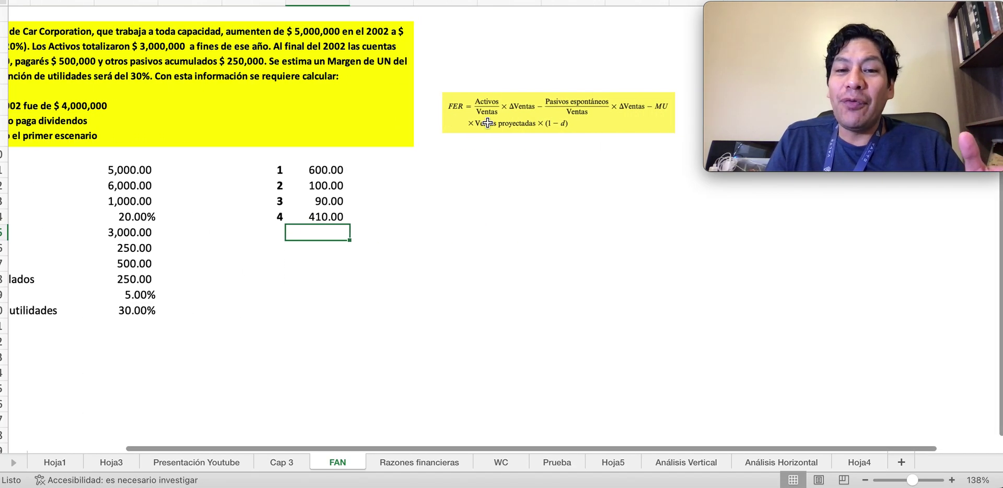
pyautogui.scroll(5, 488, 125)
pyautogui.hscroll(3, 488, 124)
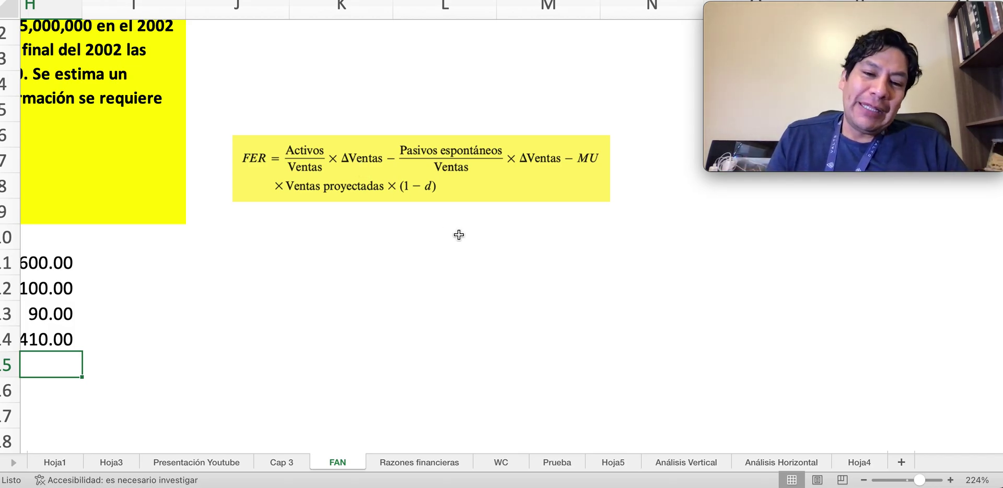
# Step: Return to the Presentación Youtube sheet and review the 2022–2028 balance sheet from its year headings
pyautogui.click(212, 463)
pyautogui.scroll(7, 489, 343)
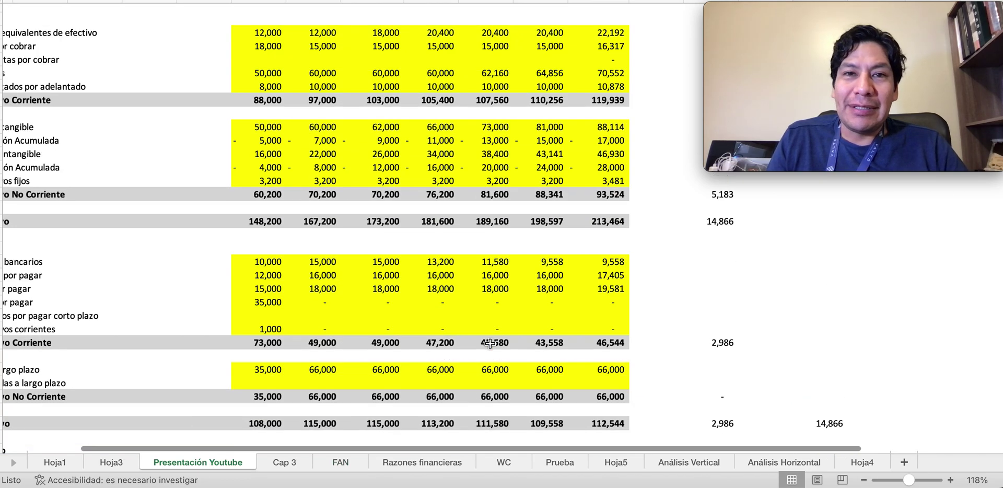
pyautogui.scroll(3, 490, 343)
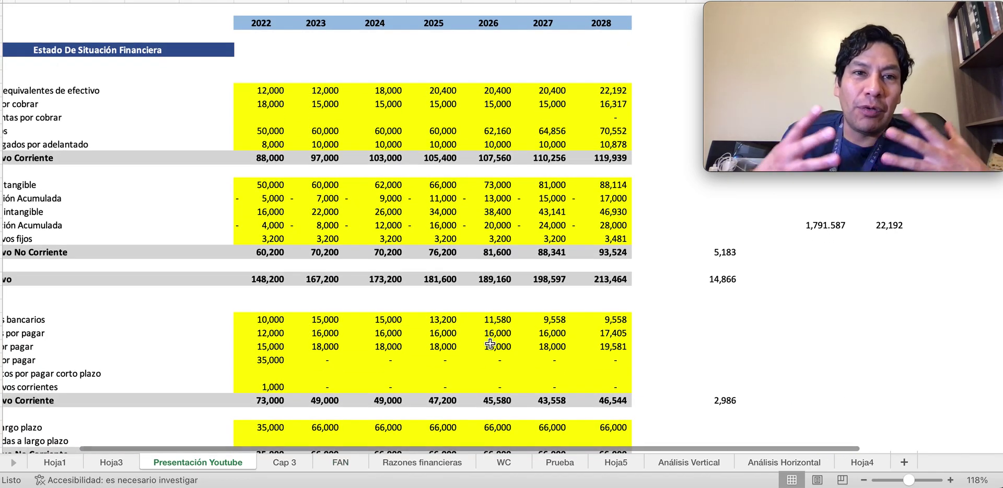